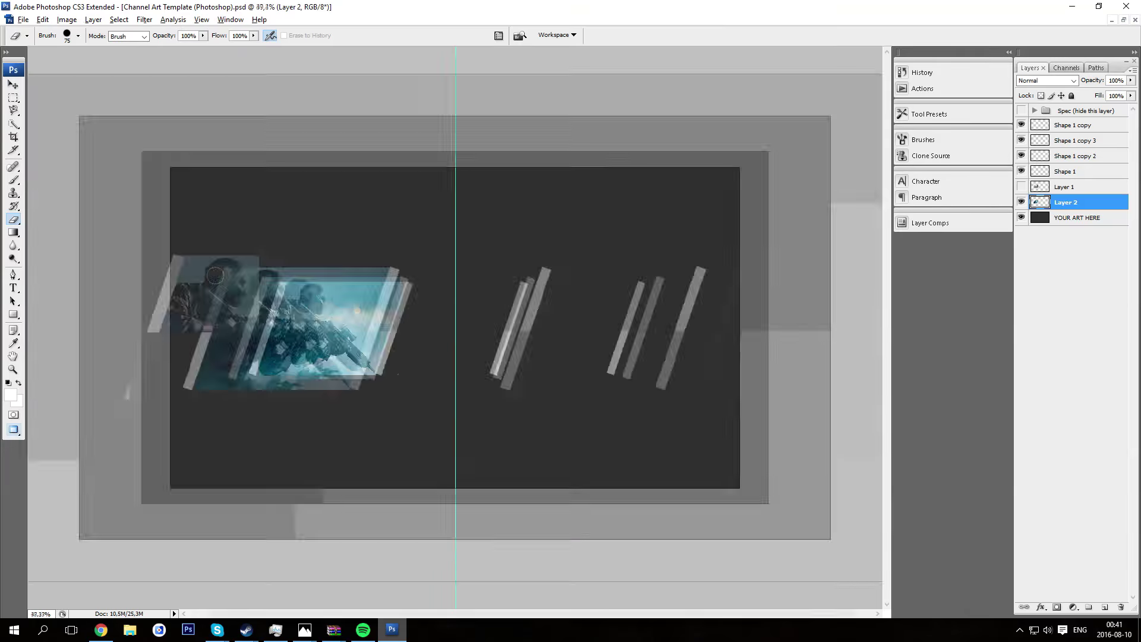
# Step: Paste the Counter-Strike picture between the second and third slanted white bars and erase the parts that overhang them
pyautogui.click(51, 122)
pyautogui.press('Return')
pyautogui.hotkey('ctrl', '+')
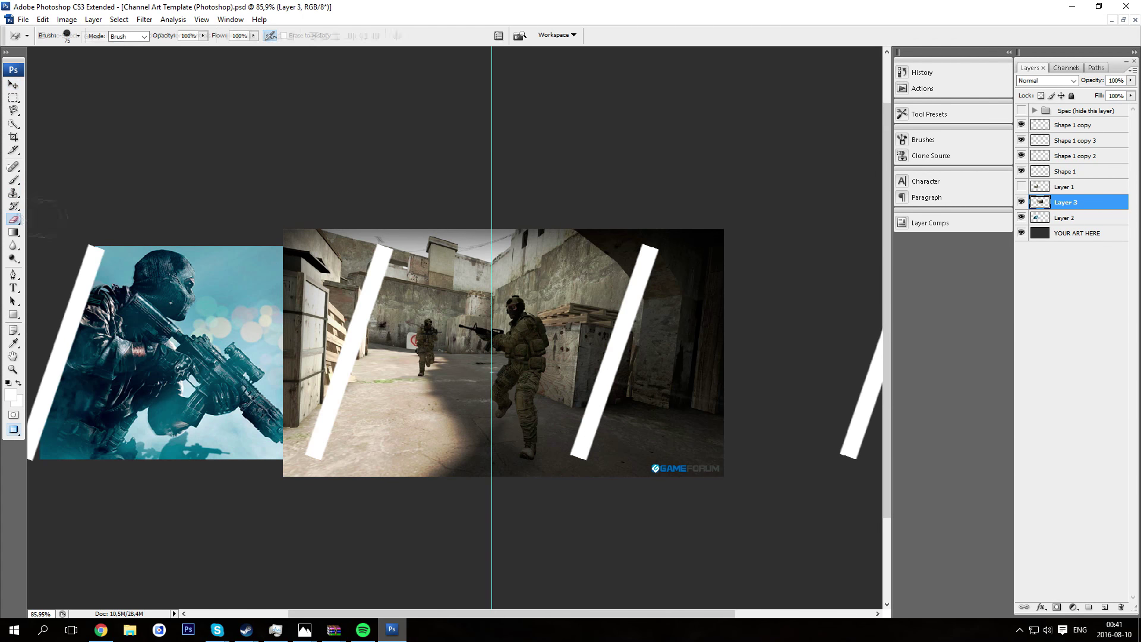
pyautogui.moveTo(690, 480)
pyautogui.mouseDown()
pyautogui.moveTo(612, 488)
pyautogui.moveTo(589, 474)
pyautogui.mouseUp()
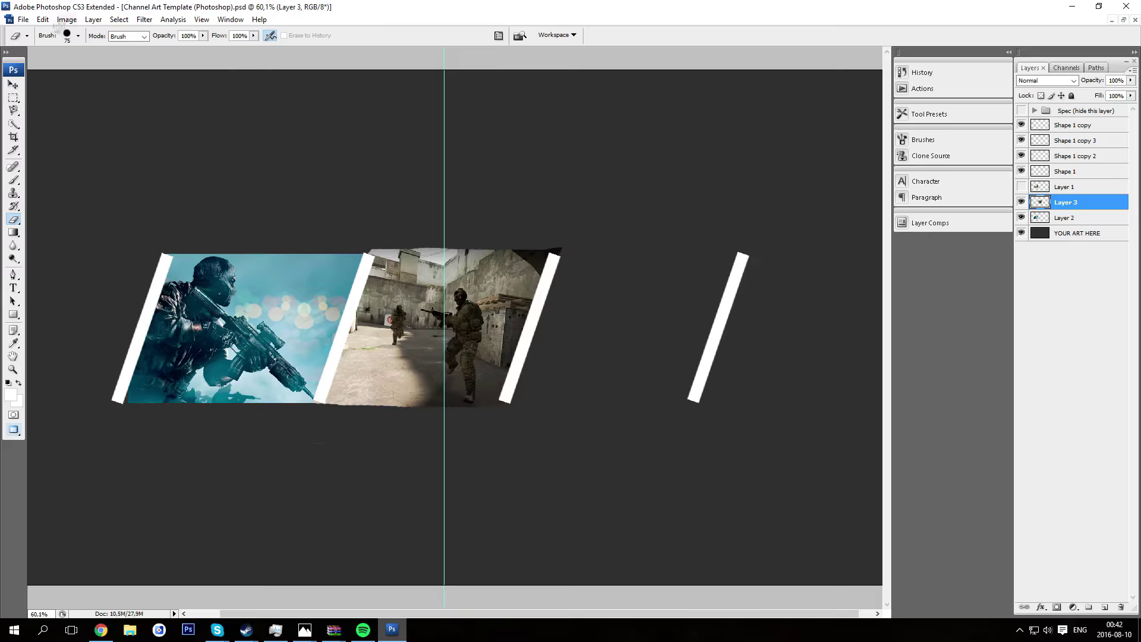
# Step: Paste the next game picture, shrink it and position it between the third and fourth slanted bars, checking against the size guide layer
pyautogui.hotkey('ctrl', 'v')
pyautogui.hotkey('ctrl', 't')
pyautogui.moveTo(798, 520); pyautogui.dragTo(452, 321)
pyautogui.moveTo(297, 238); pyautogui.dragTo(605, 345)
pyautogui.click(1021, 110)
pyautogui.click(523, 224)
pyautogui.click(1021, 111)
pyautogui.scroll(2, 535, 309)
pyautogui.press('e')
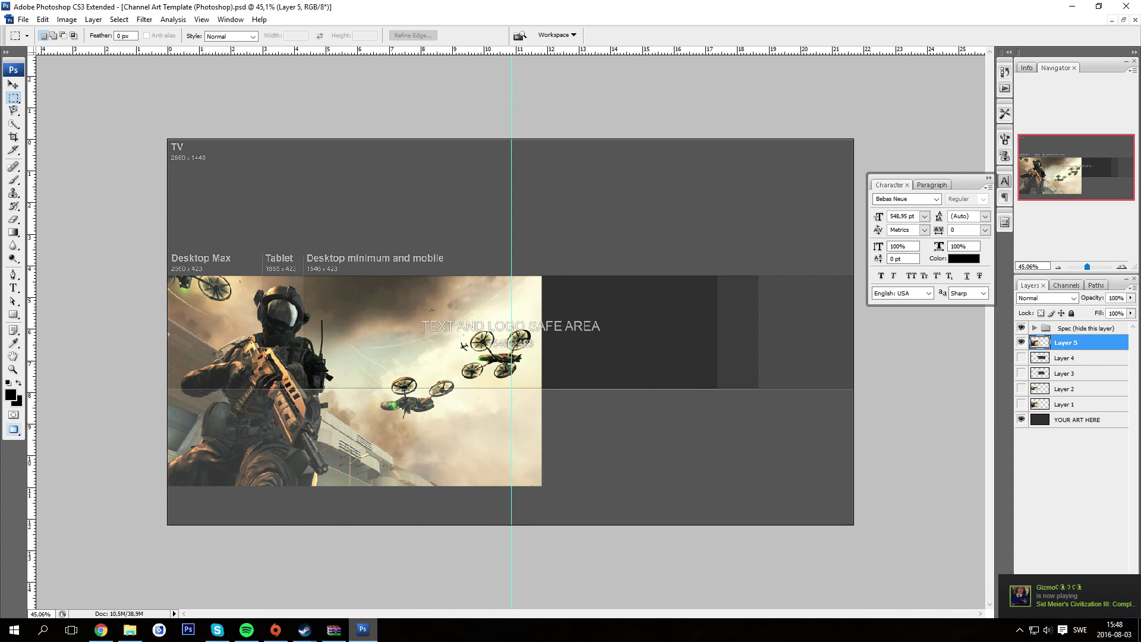
# Step: Delete the part of the Black Ops soldier picture that extends beyond the Desktop Max strip
pyautogui.press('Delete')
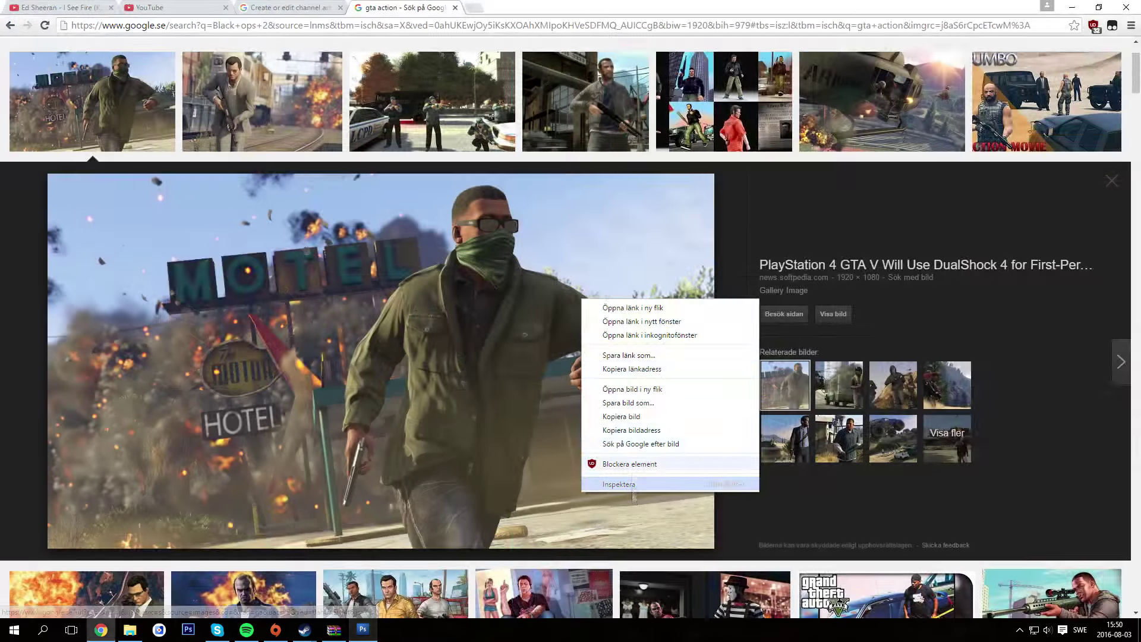
# Step: Open a GTA action picture from the image results and bring up the image options of its preview
pyautogui.click(62, 123)
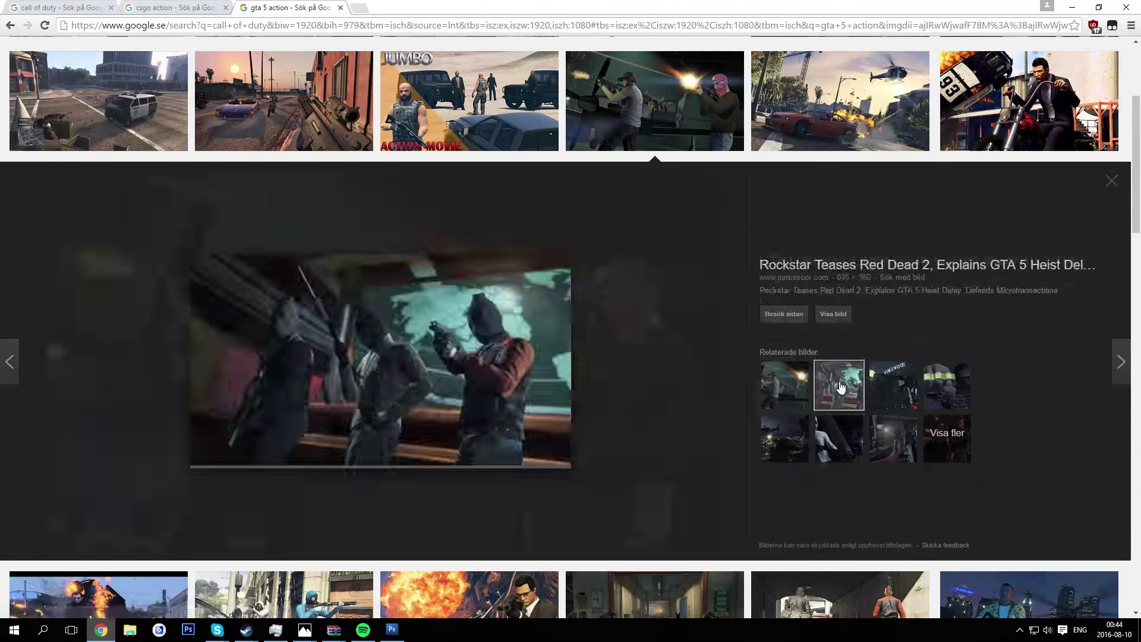
pyautogui.rightClick(272, 357)
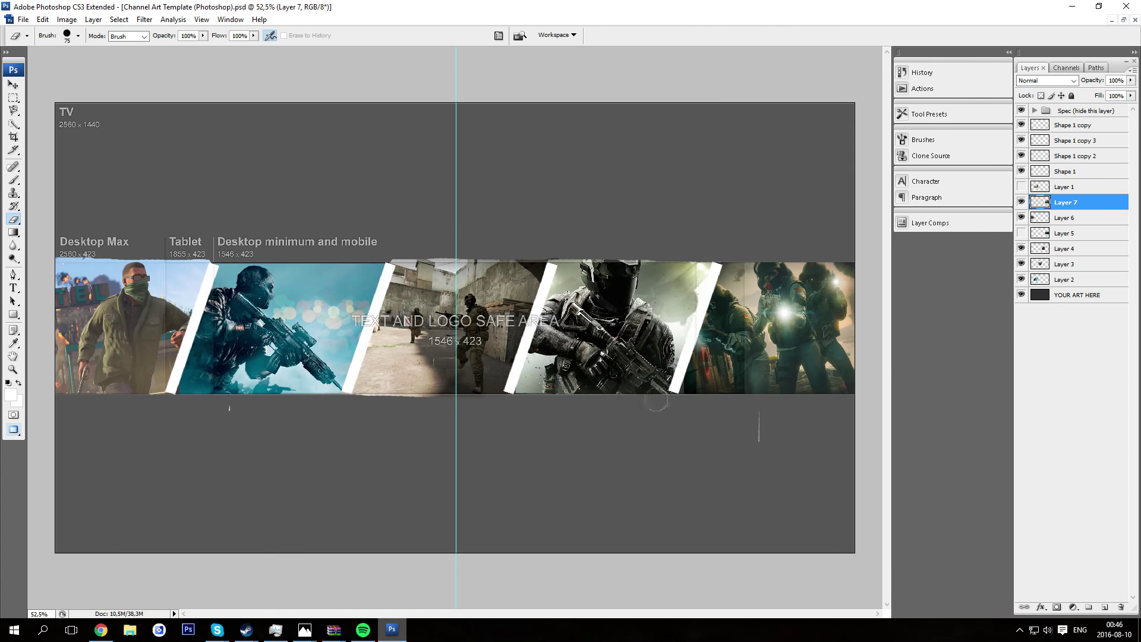
# Step: Trim the picture strip's uneven edges to the banner height and start a Gaussian Blur on the Counter-Strike picture layer
pyautogui.press('m')
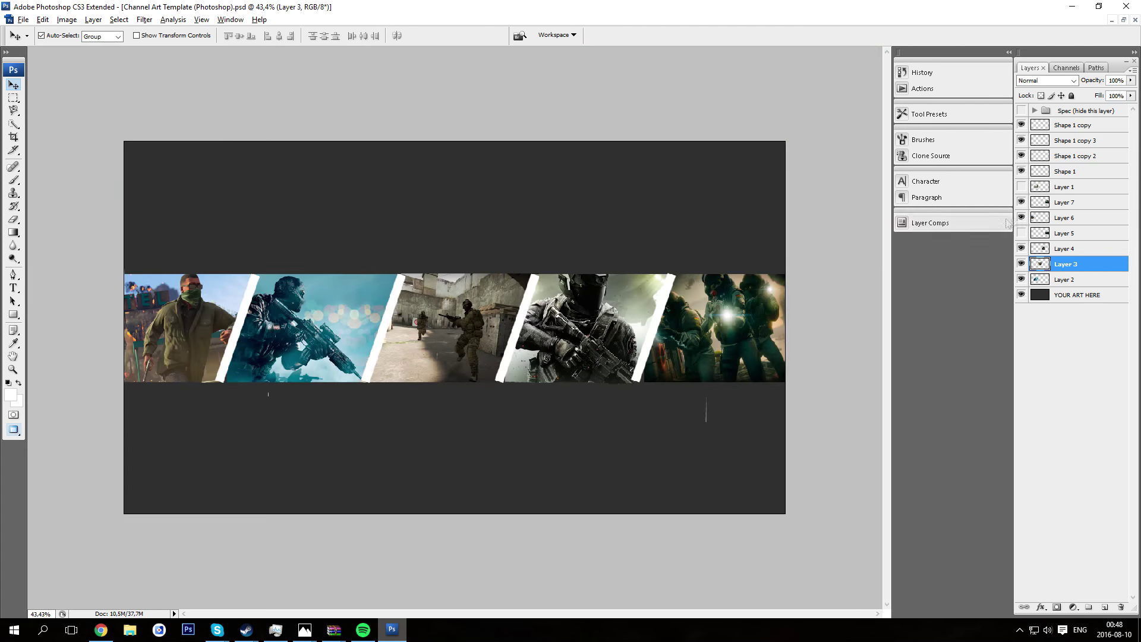
pyautogui.click(145, 19)
pyautogui.moveTo(178, 140)
pyautogui.click(320, 182)
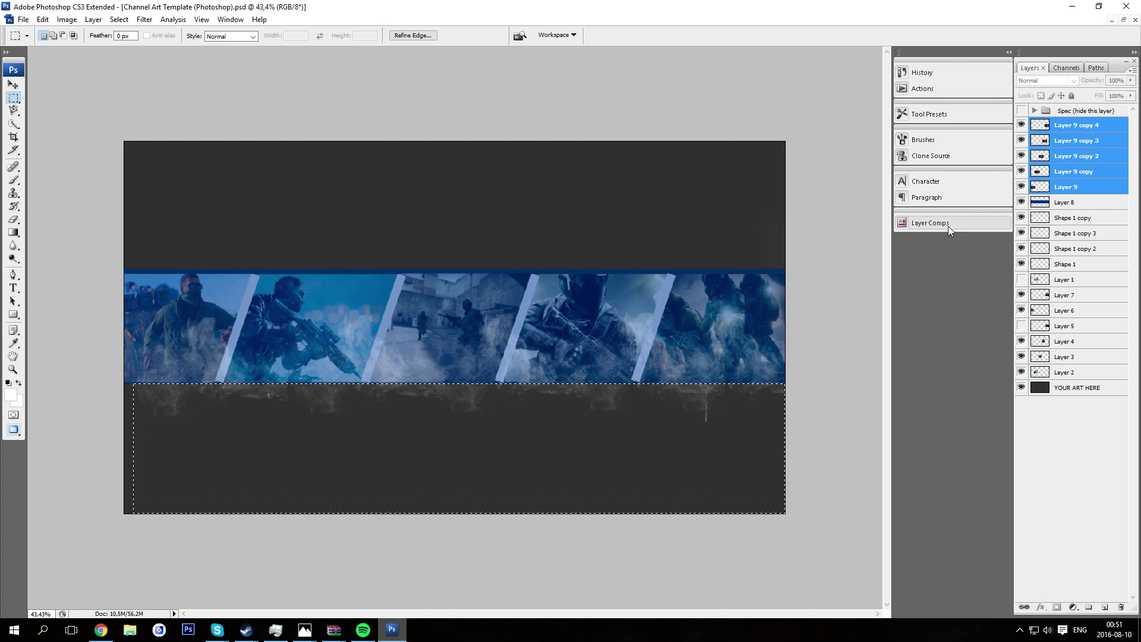
pyautogui.click(930, 223)
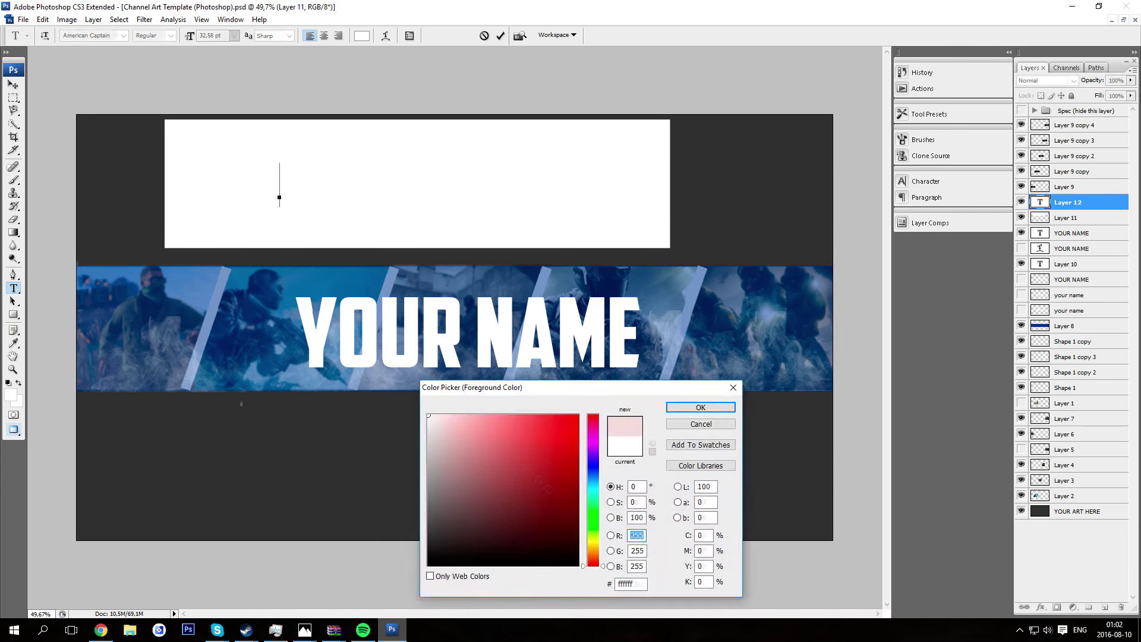
# Step: Add the text "OFFICIAL CHANNEL OF" for the white box above the YOUR NAME title and select its layer
pyautogui.press('Return')
pyautogui.click(281, 221)
pyautogui.write('OFFICIAL CHANNEL OF')
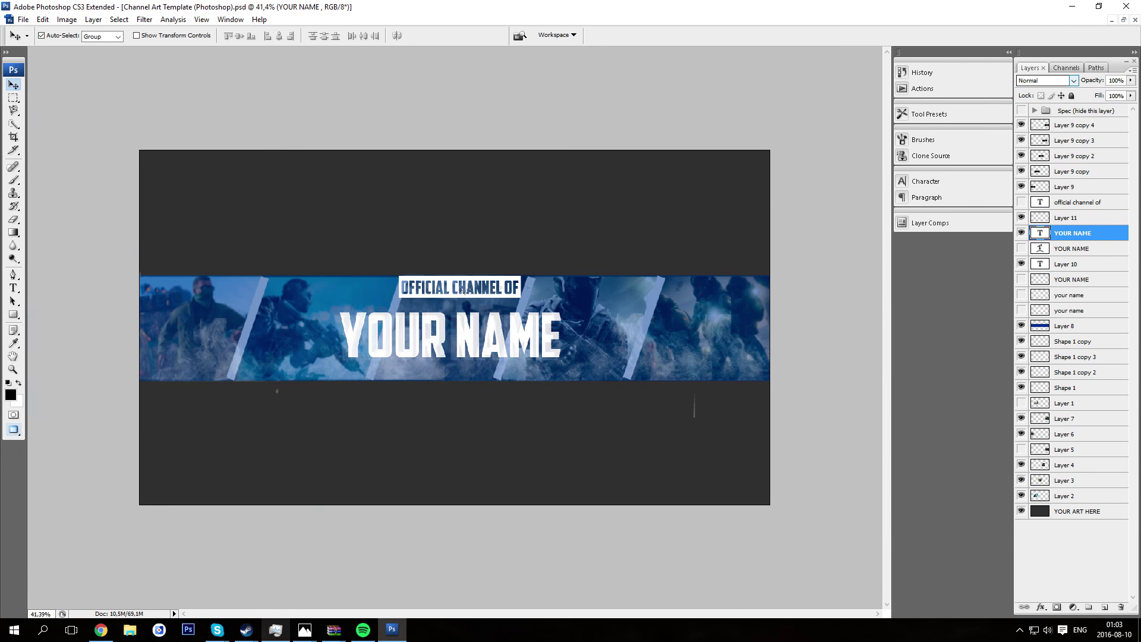
pyautogui.click(1091, 205)
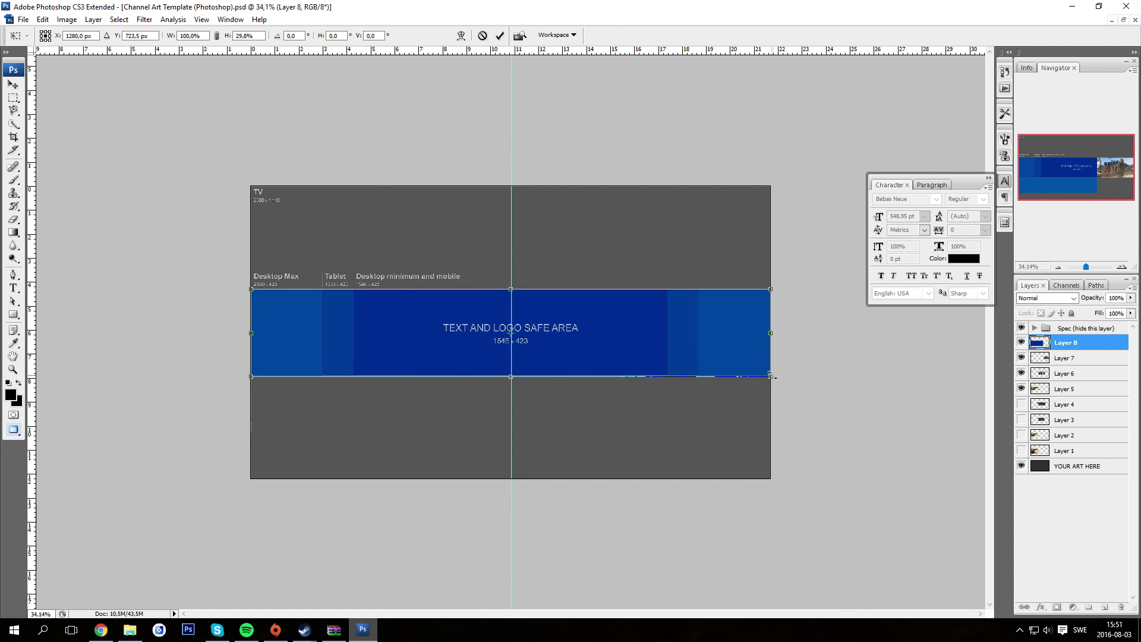
# Step: Lower the opacity of the blue rectangle covering the banner strip
pyautogui.moveTo(1127, 310); pyautogui.dragTo(1099, 311)
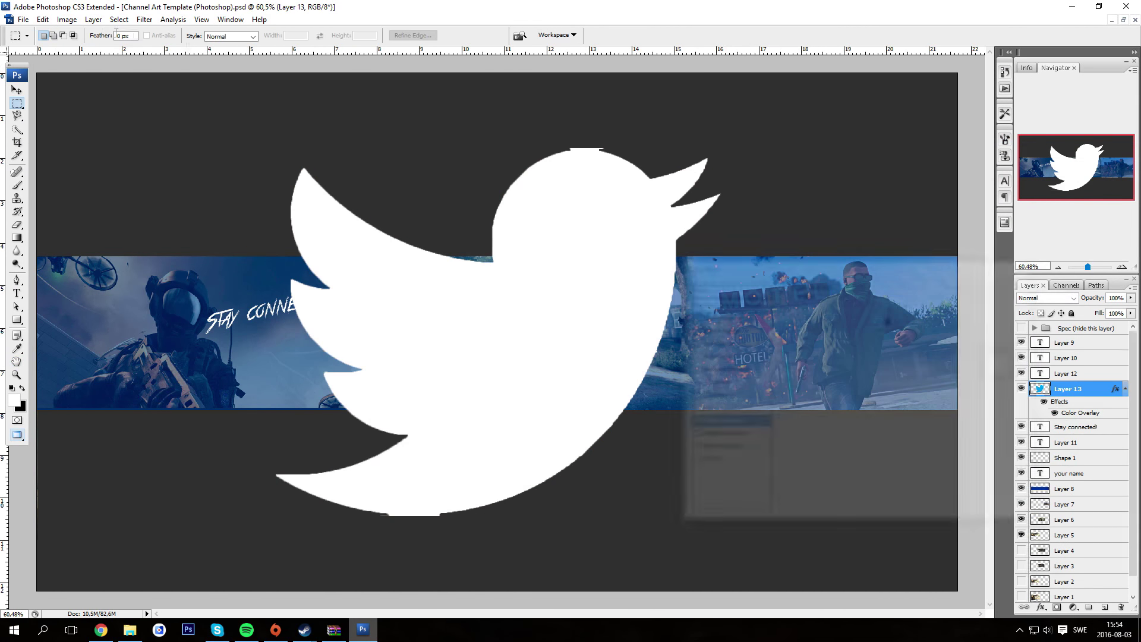
# Step: Scale the white Twitter logo to 5.5%, rotate it about -5.1 degrees and place it under the STAY CONNECTED text
pyautogui.hotkey('ctrl', 't')
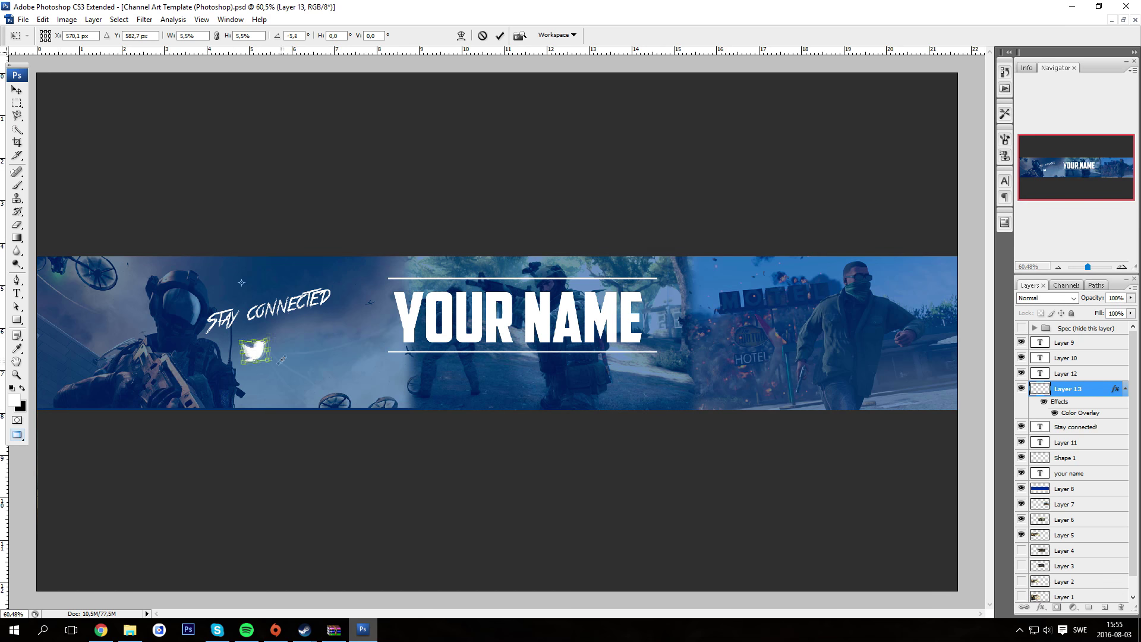
pyautogui.press('Return')
pyautogui.scroll(3, 279, 362)
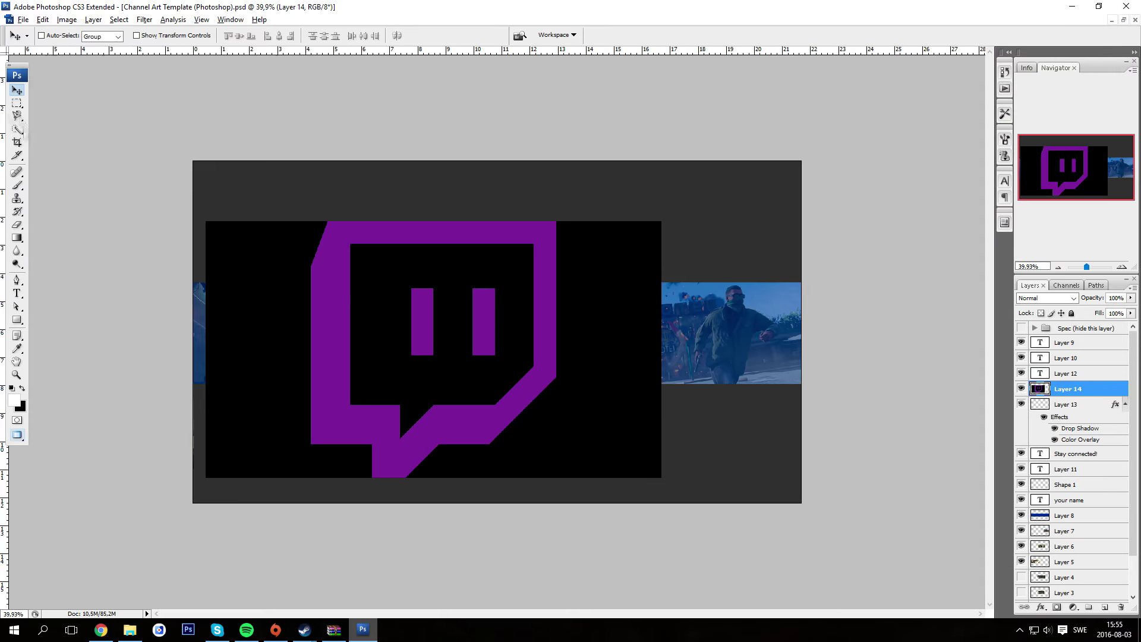
# Step: Open the blending options of the Twitch logo layer
pyautogui.rightClick(1068, 389)
pyautogui.click(981, 137)
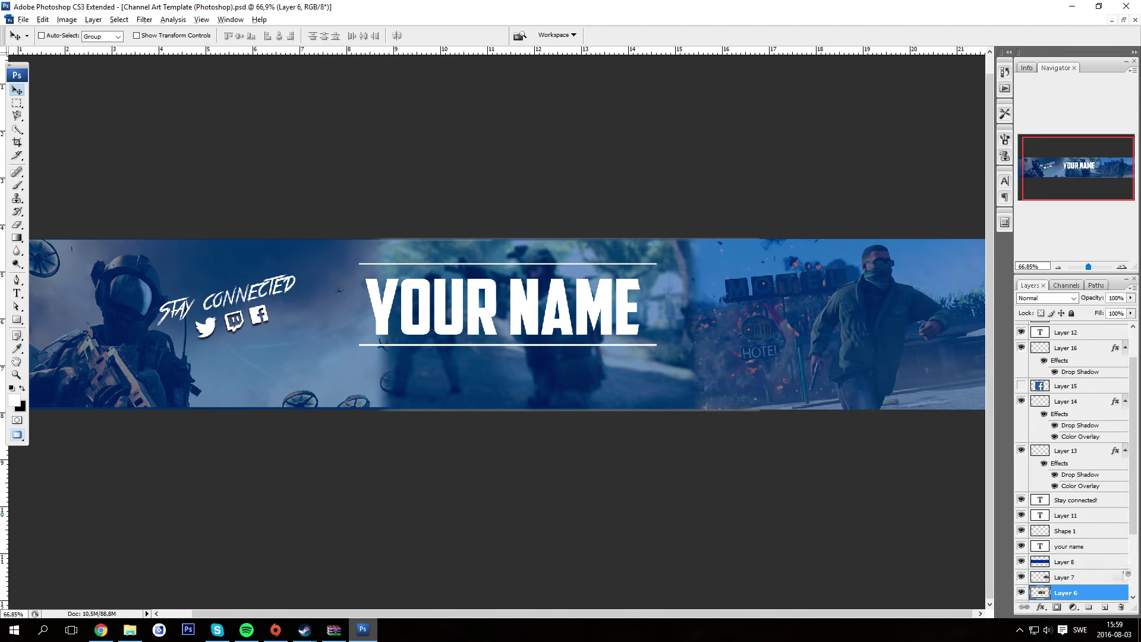
# Step: Apply a Lens Blur to the picture of the masked man in front of the motel sign
pyautogui.click(144, 19)
pyautogui.moveTo(150, 139)
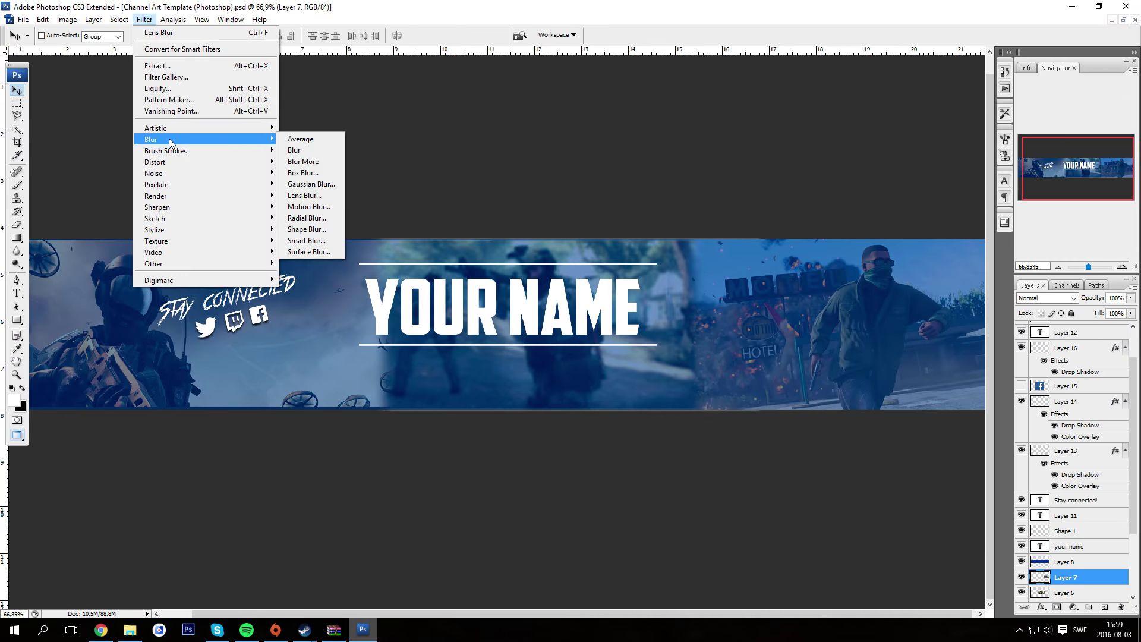
pyautogui.click(304, 195)
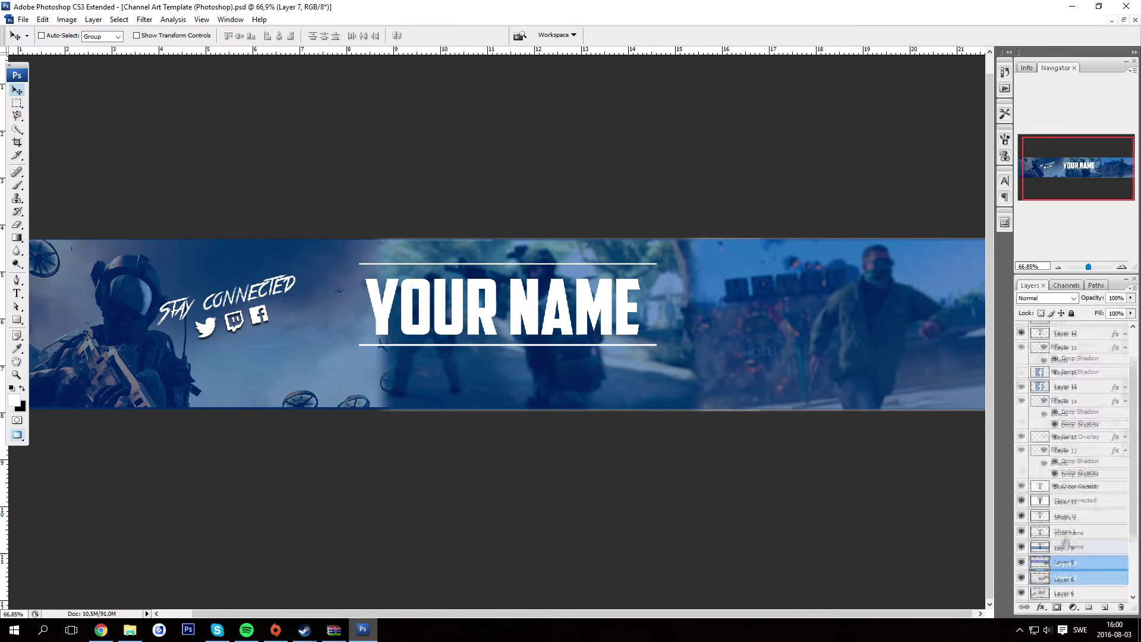
pyautogui.click(144, 19)
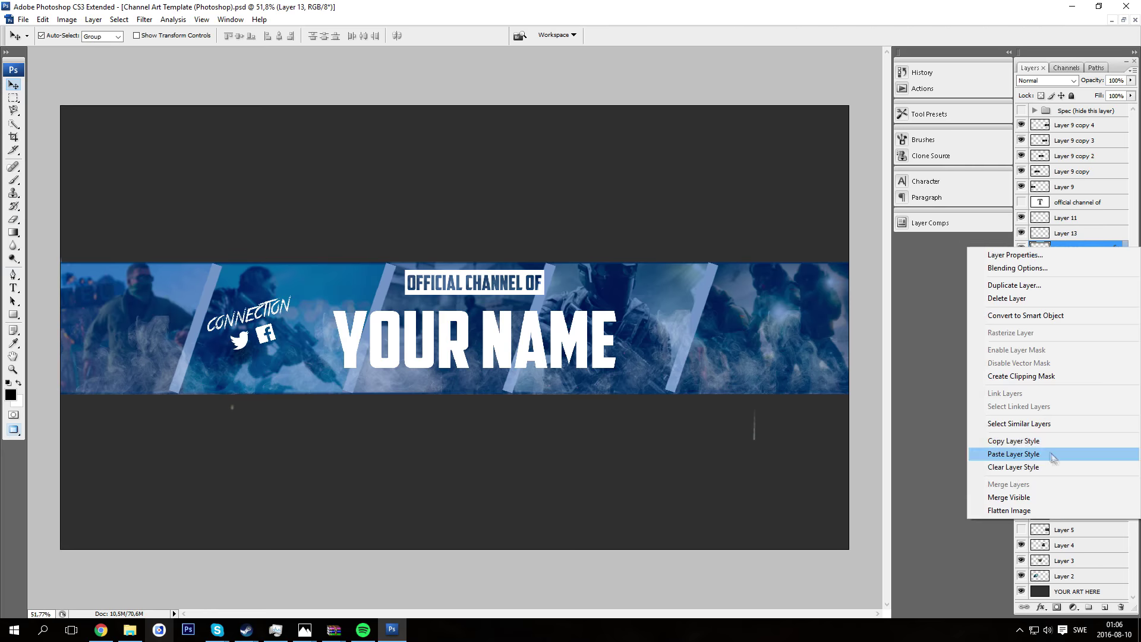
# Step: Paste the copied layer style onto the social media logo layer under the CONNECTION text
pyautogui.click(981, 453)
pyautogui.doubleClick(1094, 347)
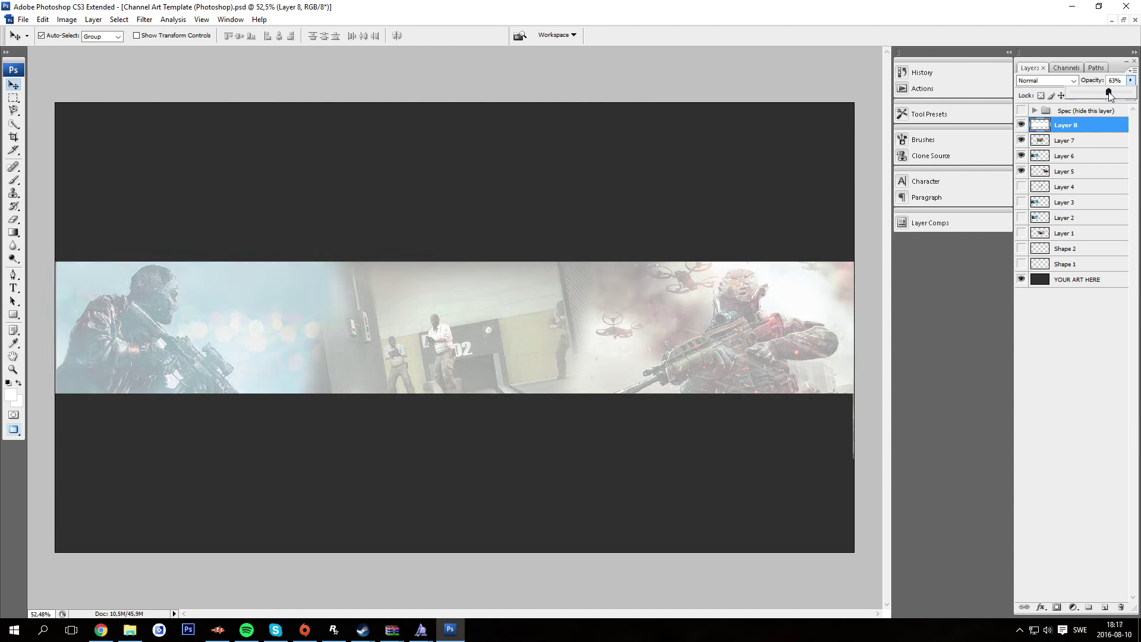
# Step: Lower the opacity of the white overlay layer covering the picture strip
pyautogui.moveTo(1105, 92); pyautogui.dragTo(1097, 93)
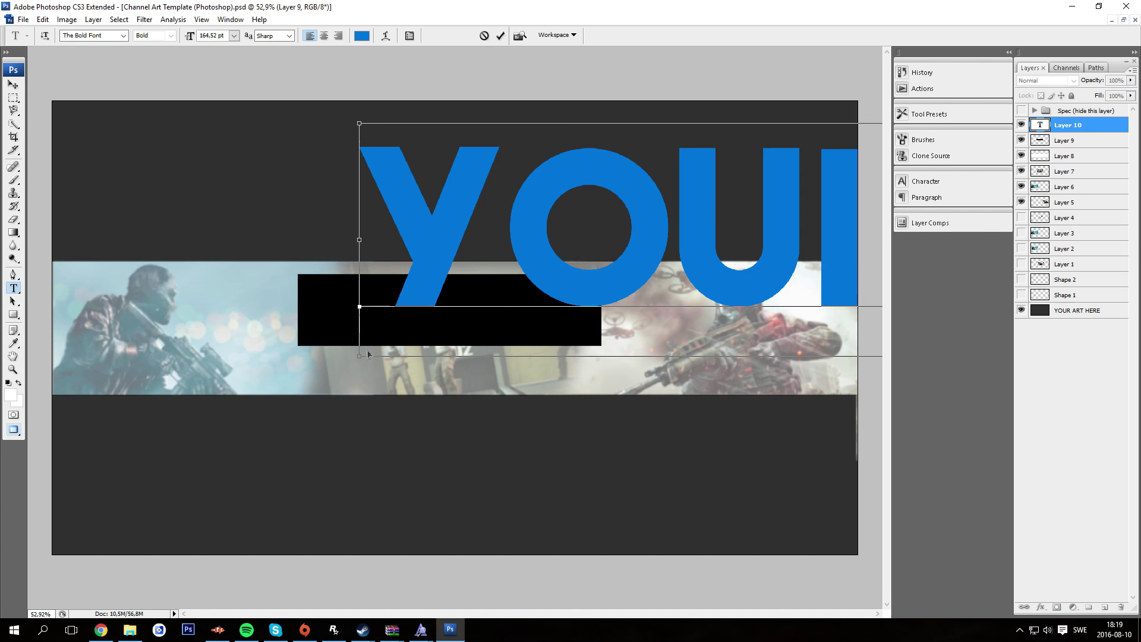
# Step: Move the "your name" text onto the black box in the middle of the banner
pyautogui.moveTo(752, 262); pyautogui.dragTo(466, 329)
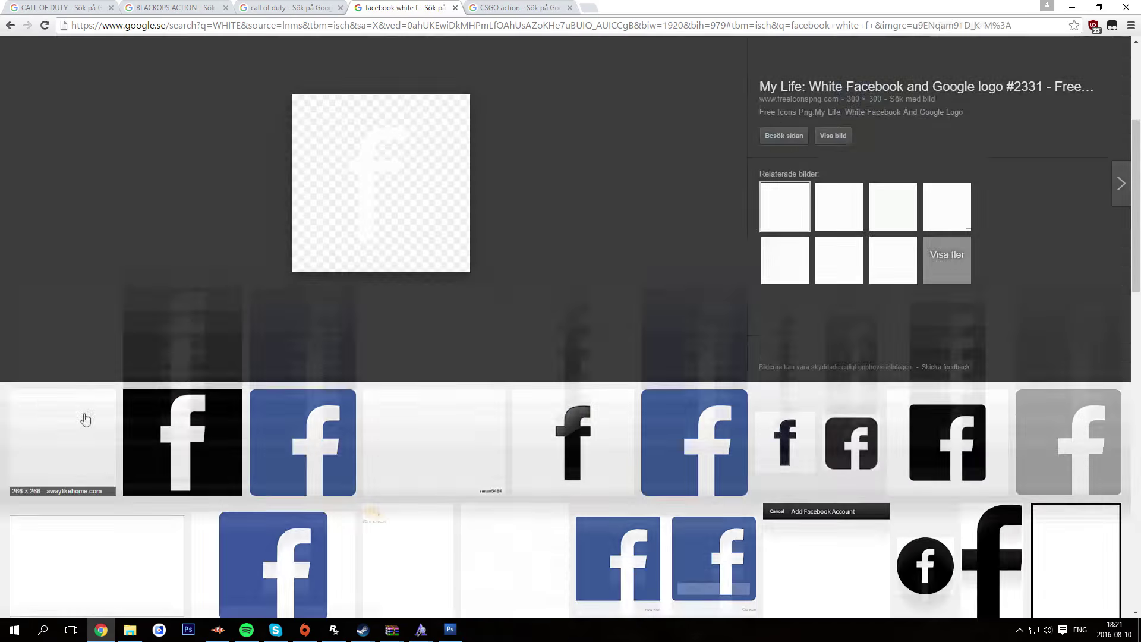
# Step: Bring in the white Facebook logo, scale it to about 11.6% and place it beside the Twitter bird on the banner
pyautogui.moveTo(209, 569)
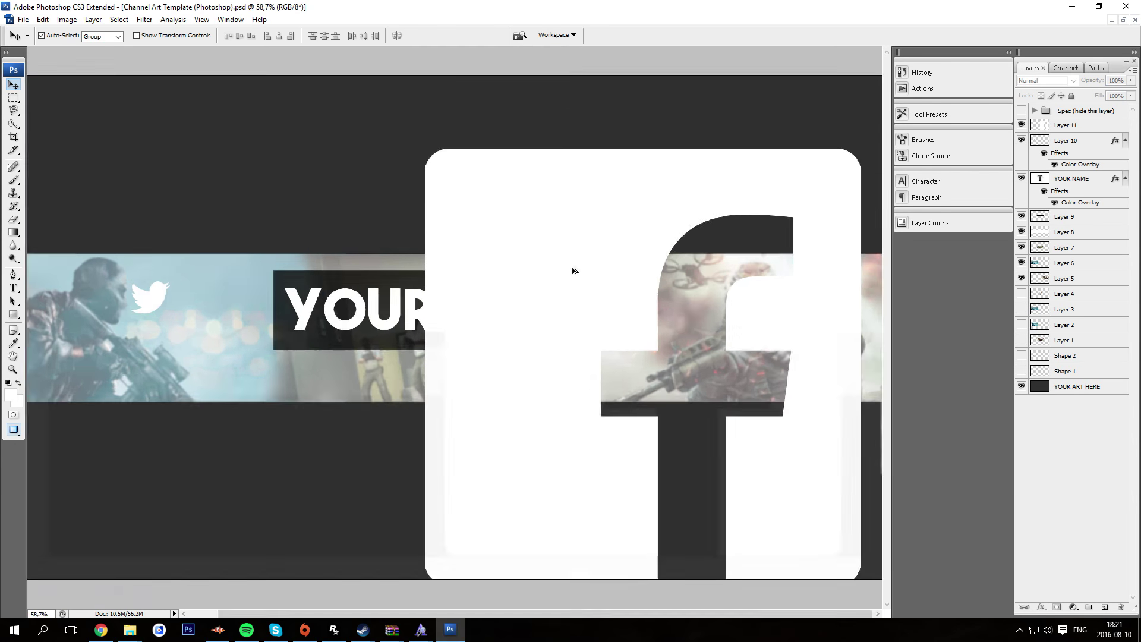
pyautogui.hotkey('ctrl', '0')
pyautogui.click(683, 468)
pyautogui.press('Return')
pyautogui.click(1067, 126)
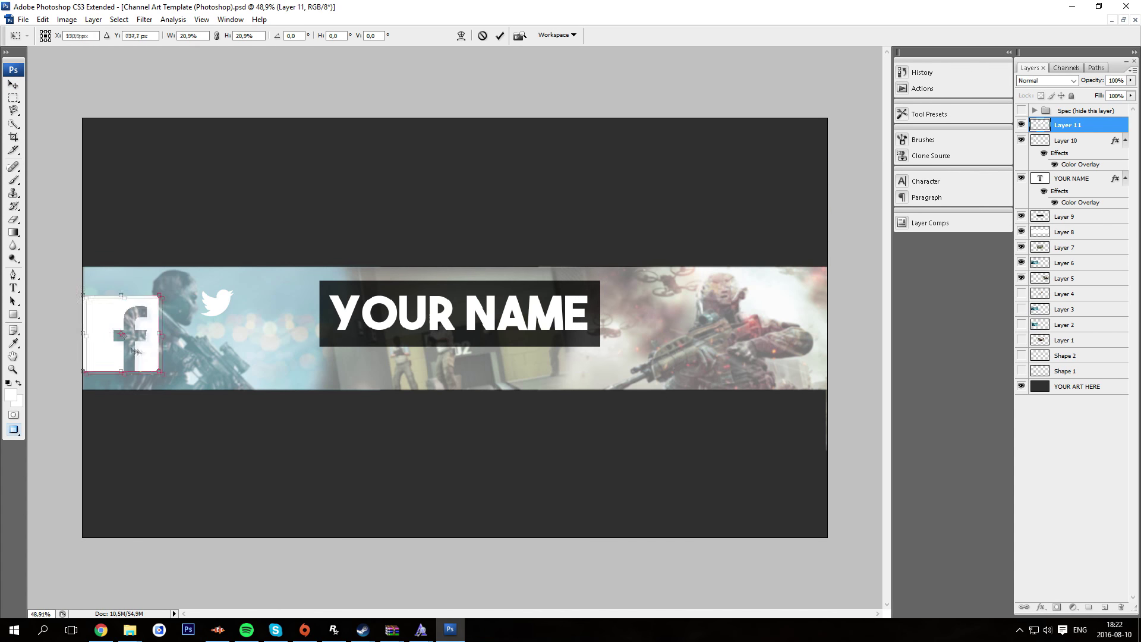
pyautogui.moveTo(145, 363); pyautogui.dragTo(145, 232)
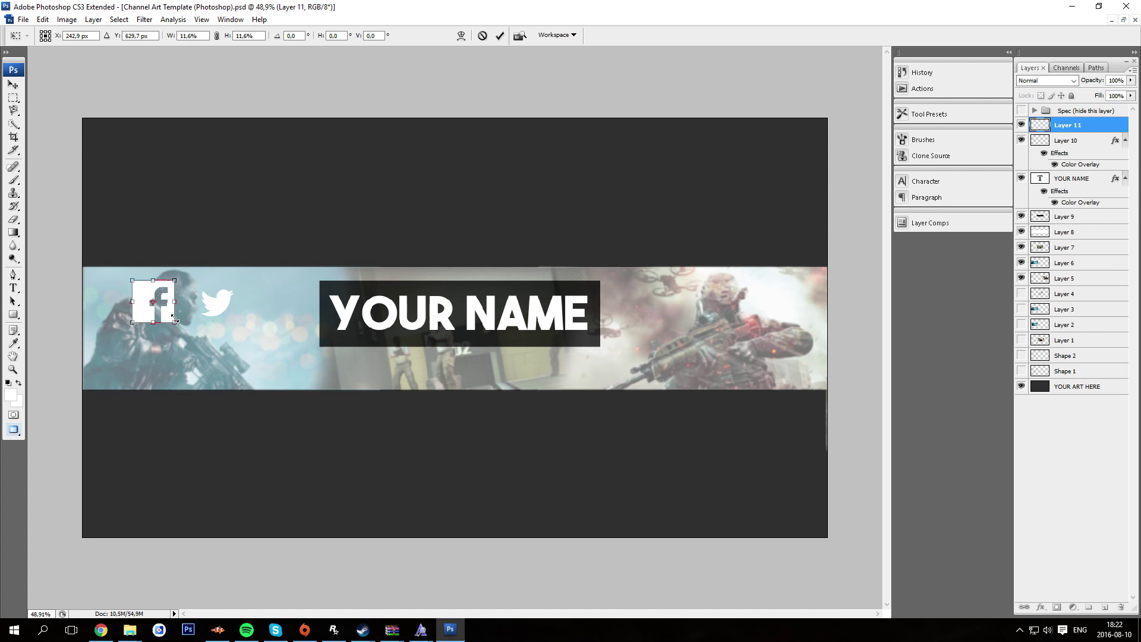
pyautogui.press('Return')
# Step: Switch to the browser, search Google Images for "twitch logo" and open the first result
pyautogui.click(101, 630)
pyautogui.tripleClick(214, 52)
pyautogui.write('twitch logo')
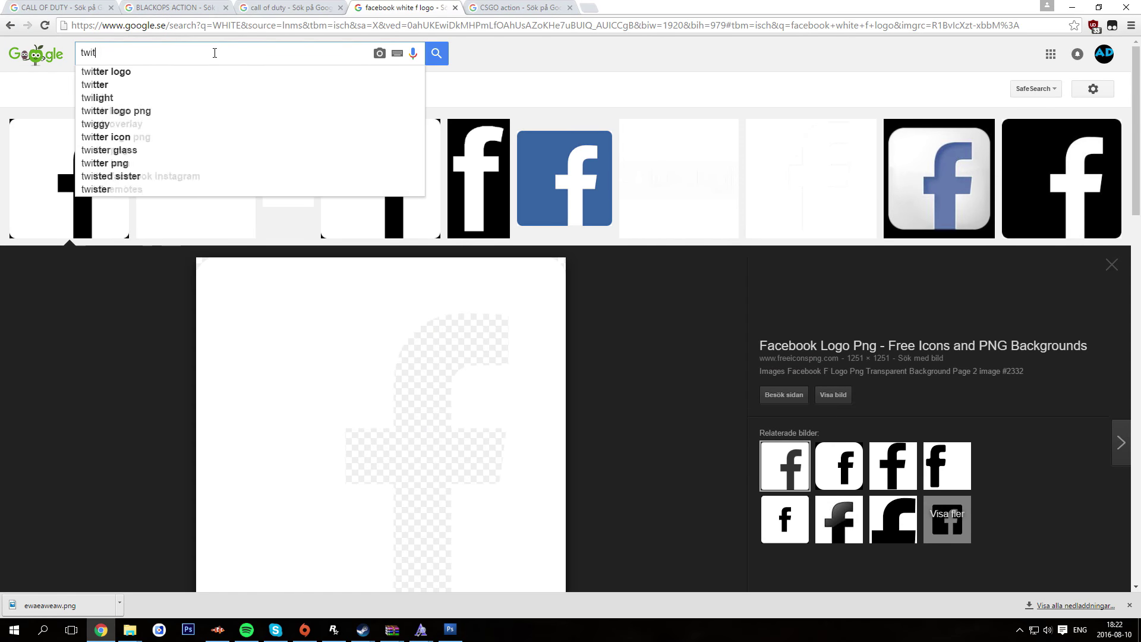
pyautogui.press('Return')
pyautogui.click(67, 264)
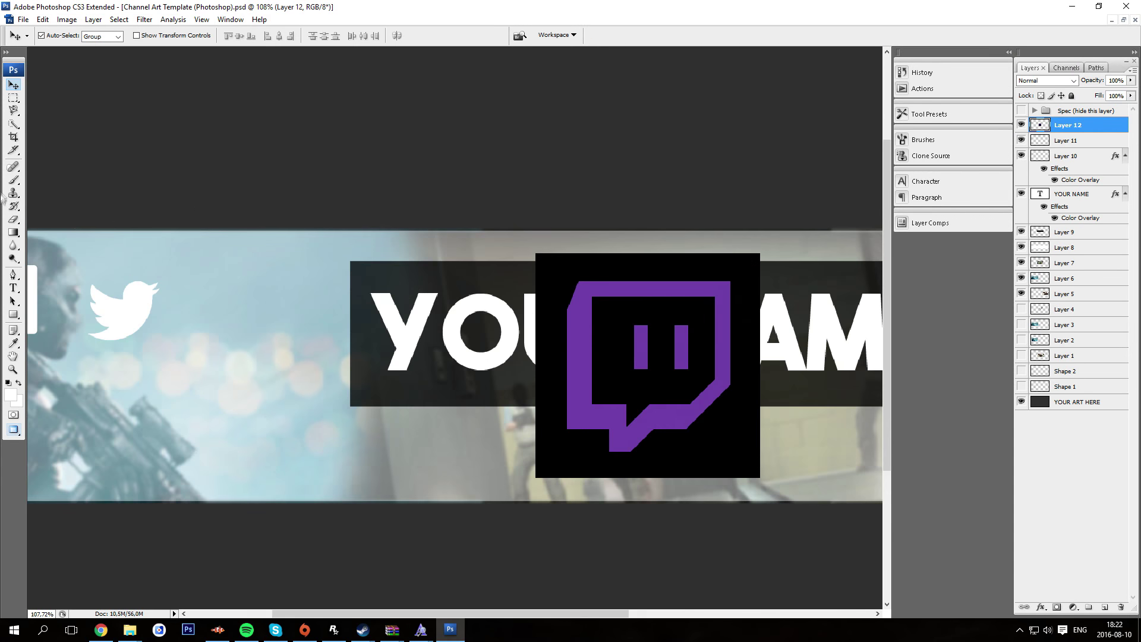
# Step: Remove the black background around the purple Twitch logo
pyautogui.click(526, 287)
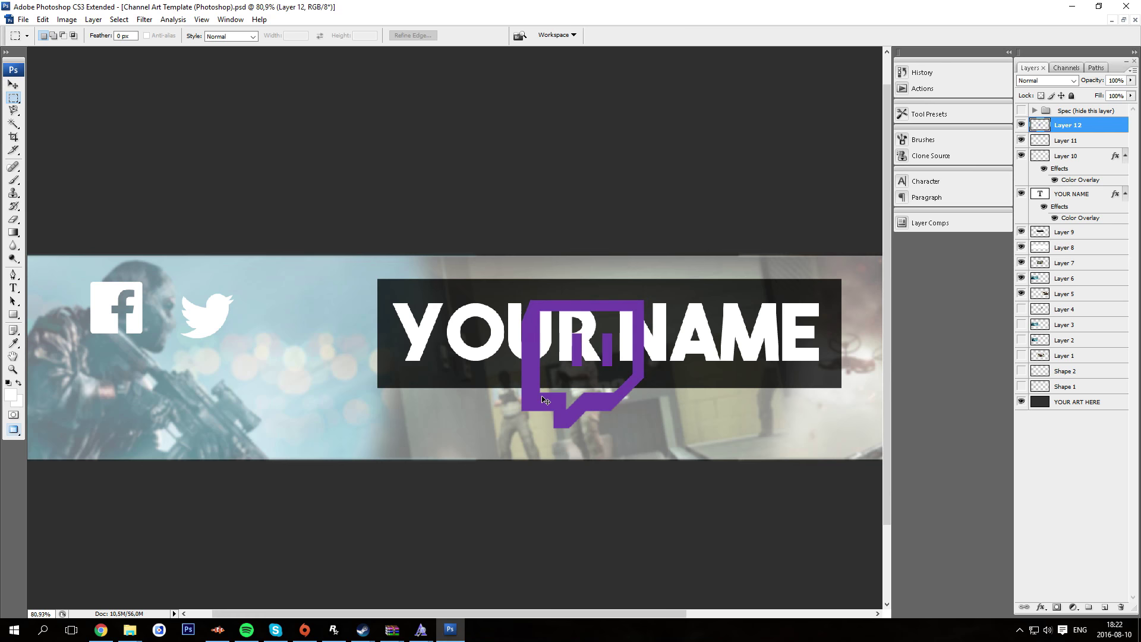
# Step: Recolour the Twitch logo white with a Color Overlay at 100% opacity and start transforming its size
pyautogui.rightClick(1068, 125)
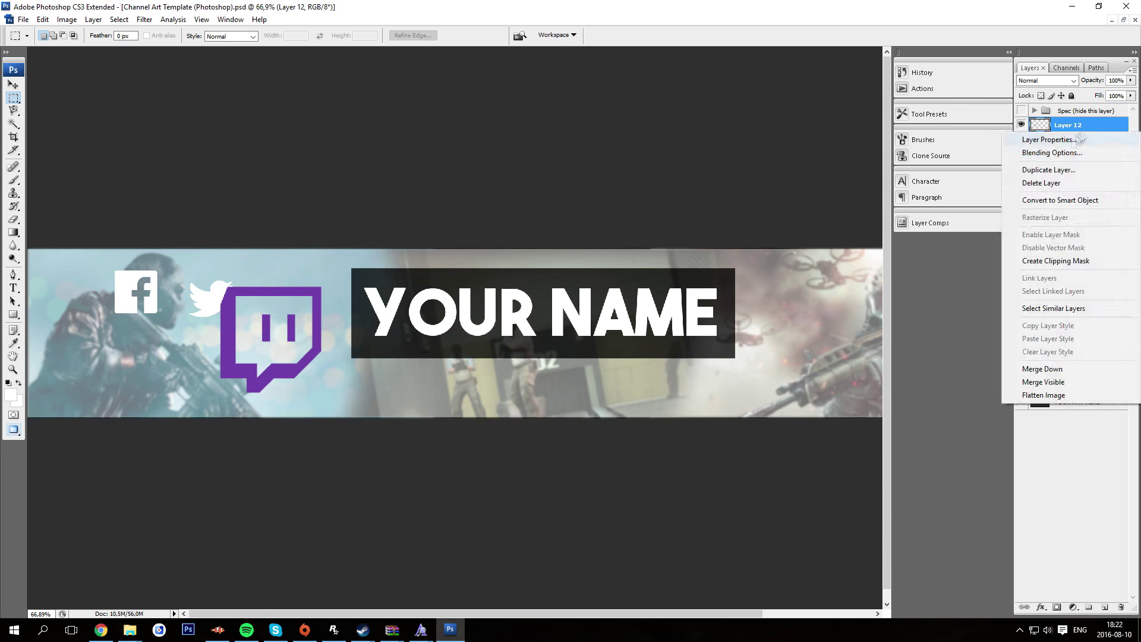
pyautogui.click(1034, 141)
pyautogui.click(733, 500)
pyautogui.click(927, 386)
pyautogui.click(431, 410)
pyautogui.click(682, 407)
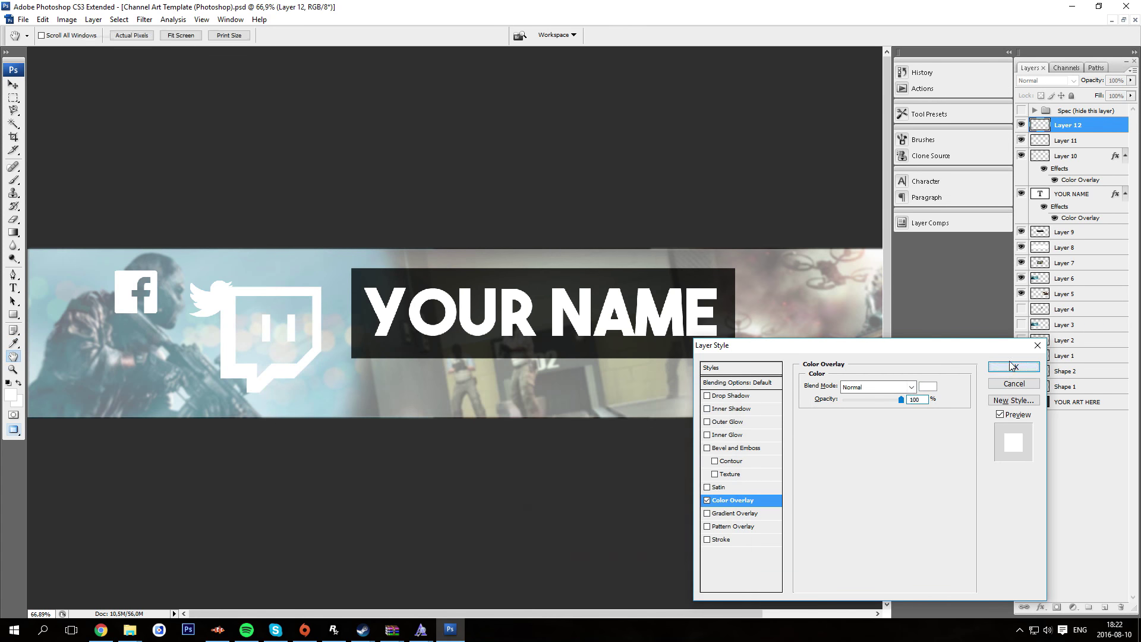
pyautogui.click(1013, 366)
pyautogui.hotkey('ctrl', 't')
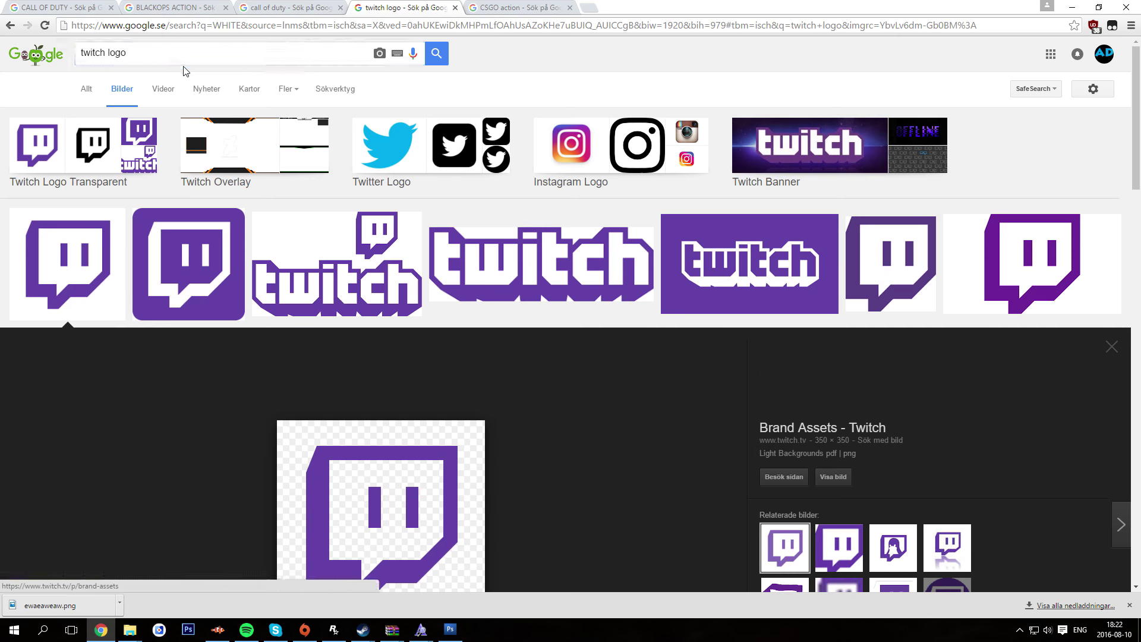
# Step: Search Google Images for "Instagram white" and open a white camera icon on a black background
pyautogui.write('Instagram white')
pyautogui.press('Return')
pyautogui.click(93, 142)
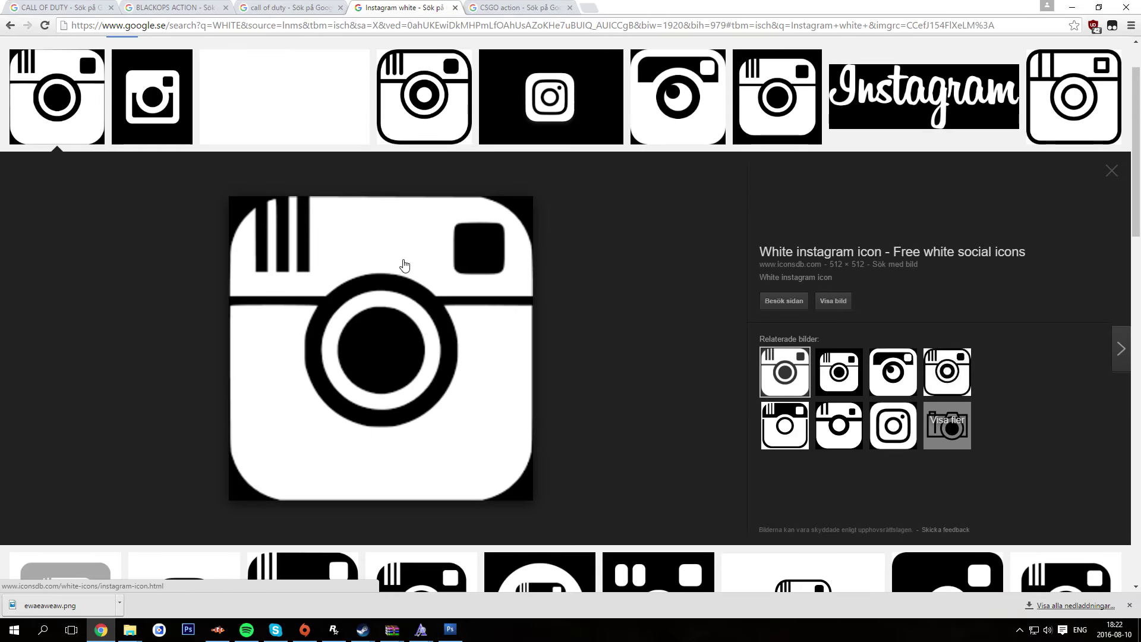
pyautogui.click(323, 115)
pyautogui.click(776, 96)
# Step: Save the opened Instagram icon image under the file name ewaewaeaw
pyautogui.rightClick(408, 307)
pyautogui.click(457, 428)
pyautogui.write('ewaewaeaw')
pyautogui.press('Return')
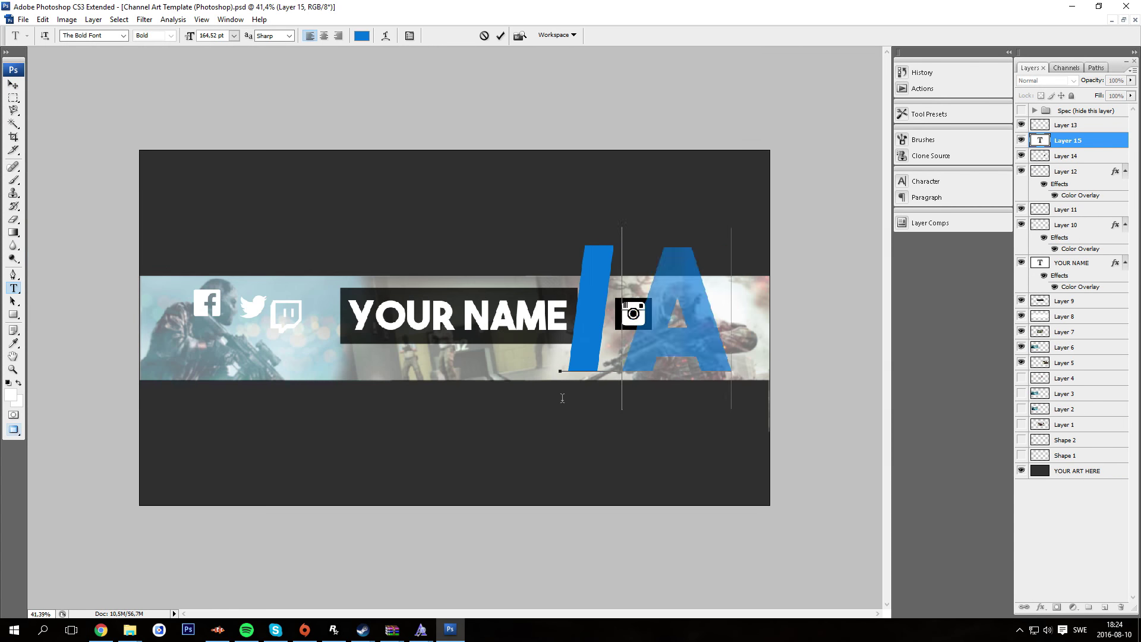
pyautogui.rightClick(1083, 135)
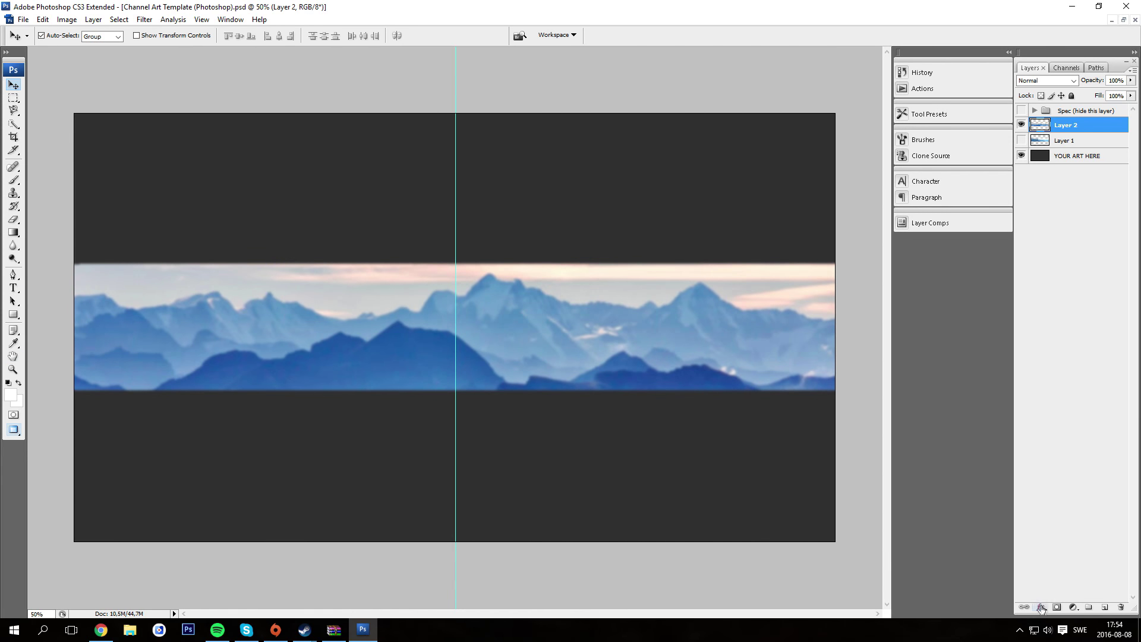
# Step: Add a white rectangle over the mountain banner and shrink it toward the middle of the strip
pyautogui.click(1064, 375)
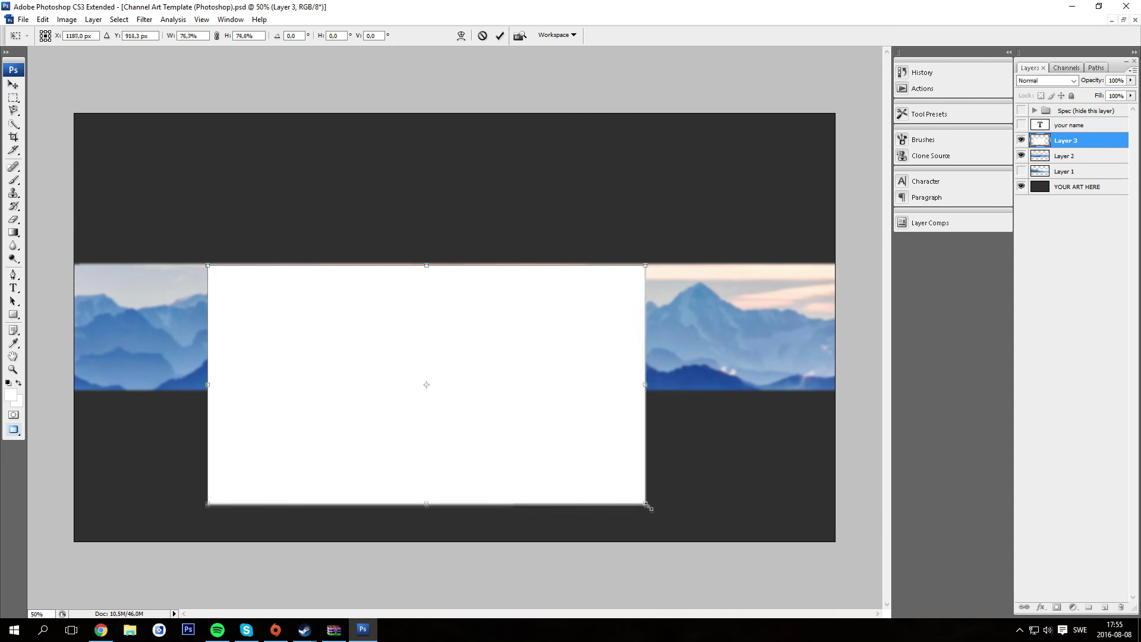
pyautogui.moveTo(650, 502); pyautogui.dragTo(517, 342)
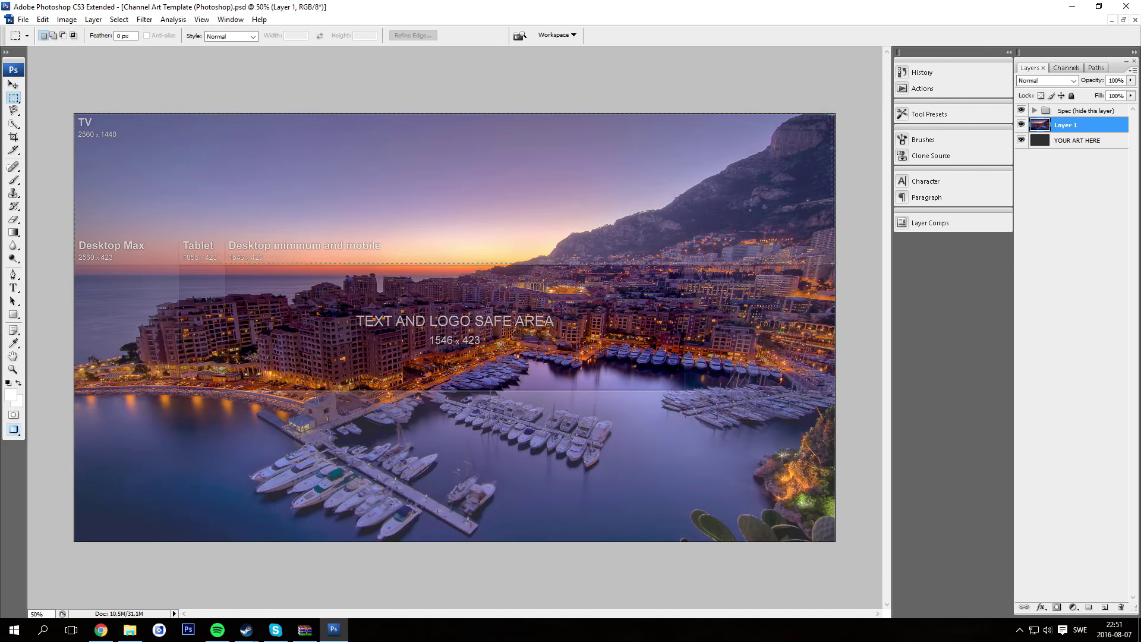
# Step: Trim the harbour picture to the middle banner strip by deleting the areas above and below it, and stretch it slightly vertically
pyautogui.moveTo(829, 262); pyautogui.dragTo(835, 265)
pyautogui.press('Delete')
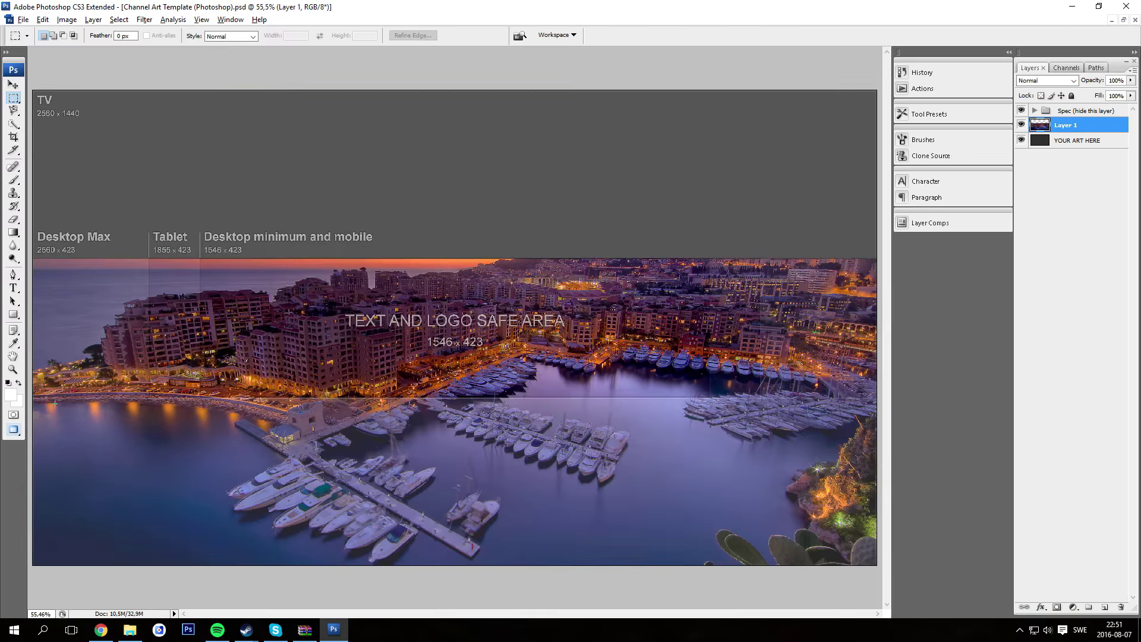
pyautogui.press('Delete')
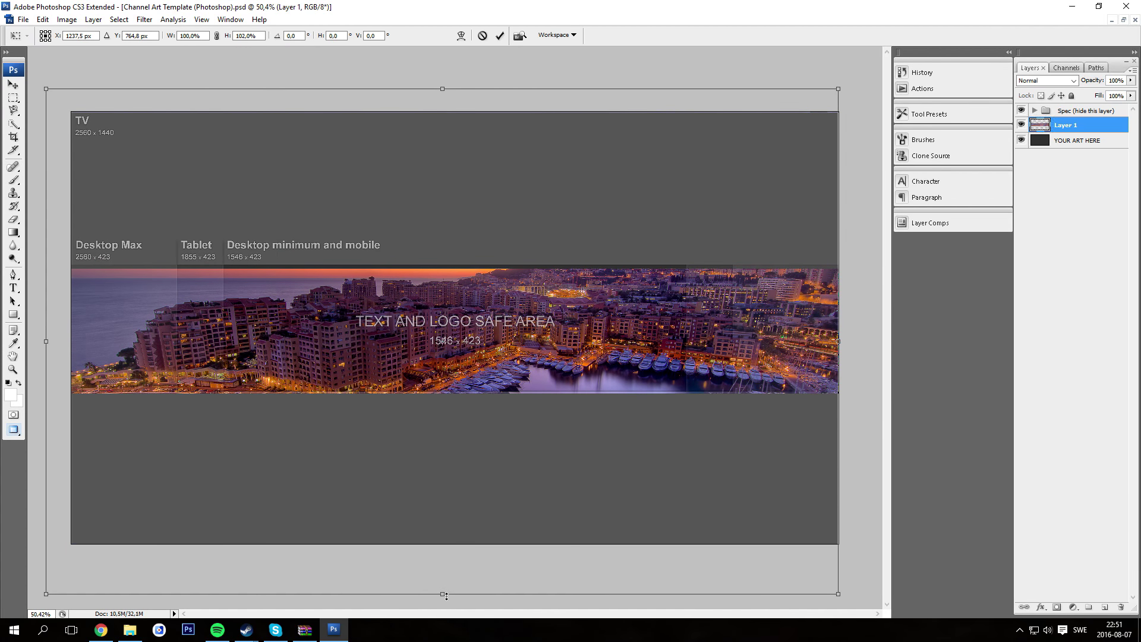
pyautogui.hotkey('ctrl', 'alt', 'z')
pyautogui.hotkey('ctrl', 'alt', 'z')
pyautogui.press('m')
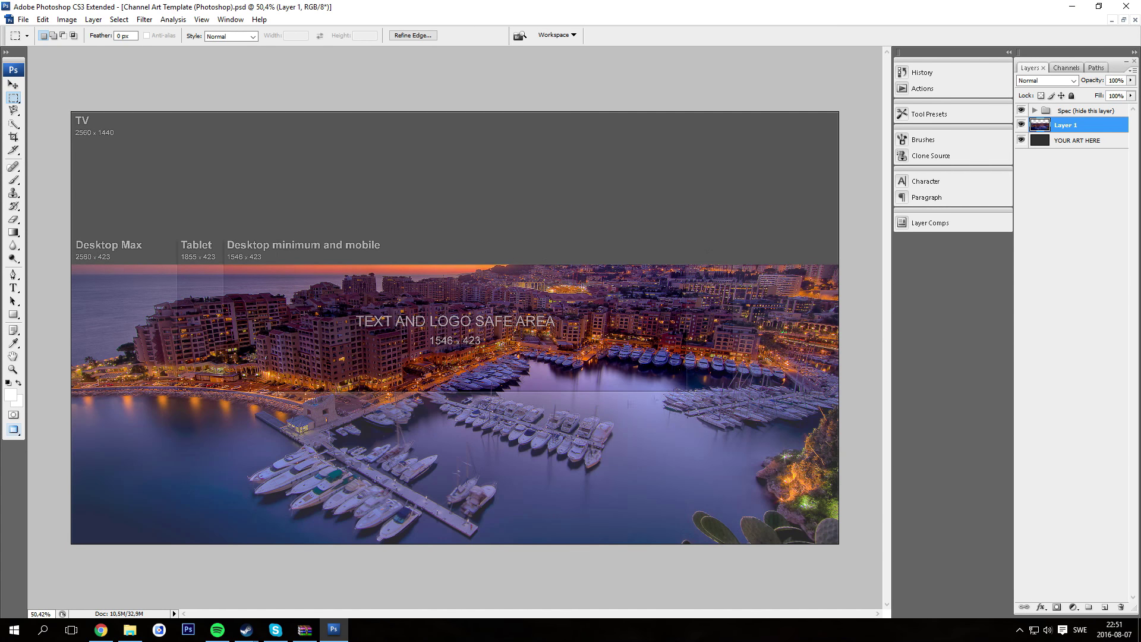
pyautogui.press('Delete')
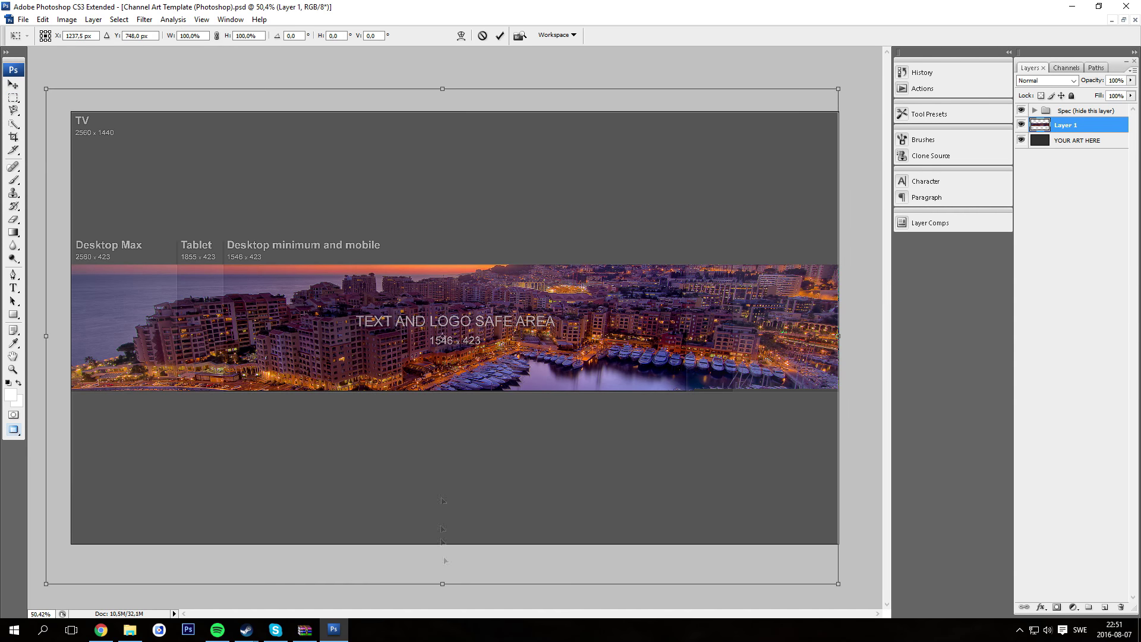
pyautogui.moveTo(442, 584); pyautogui.dragTo(442, 589)
pyautogui.moveTo(443, 88); pyautogui.dragTo(442, 85)
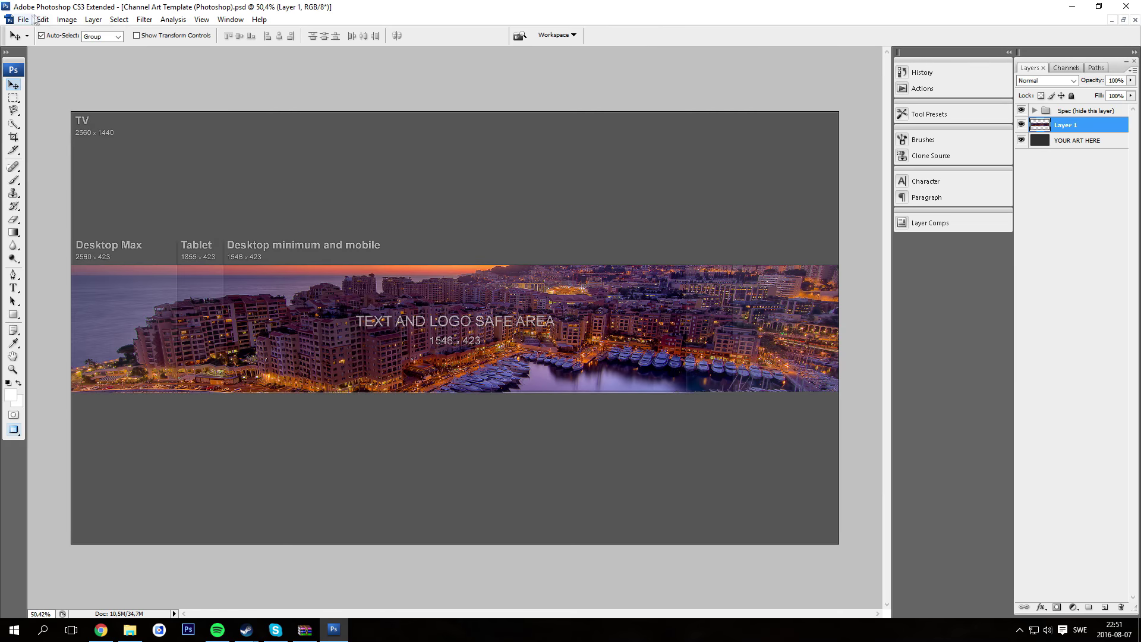
# Step: Paste the black image as a new layer and scale it to 128.0% wide and 32.2% high to cover the banner strip
pyautogui.hotkey('ctrl', 'v')
pyautogui.hotkey('ctrl', 't')
pyautogui.moveTo(156, 127); pyautogui.dragTo(172, 387)
pyautogui.hotkey('ctrl', '-')
pyautogui.moveTo(701, 382); pyautogui.dragTo(747, 377)
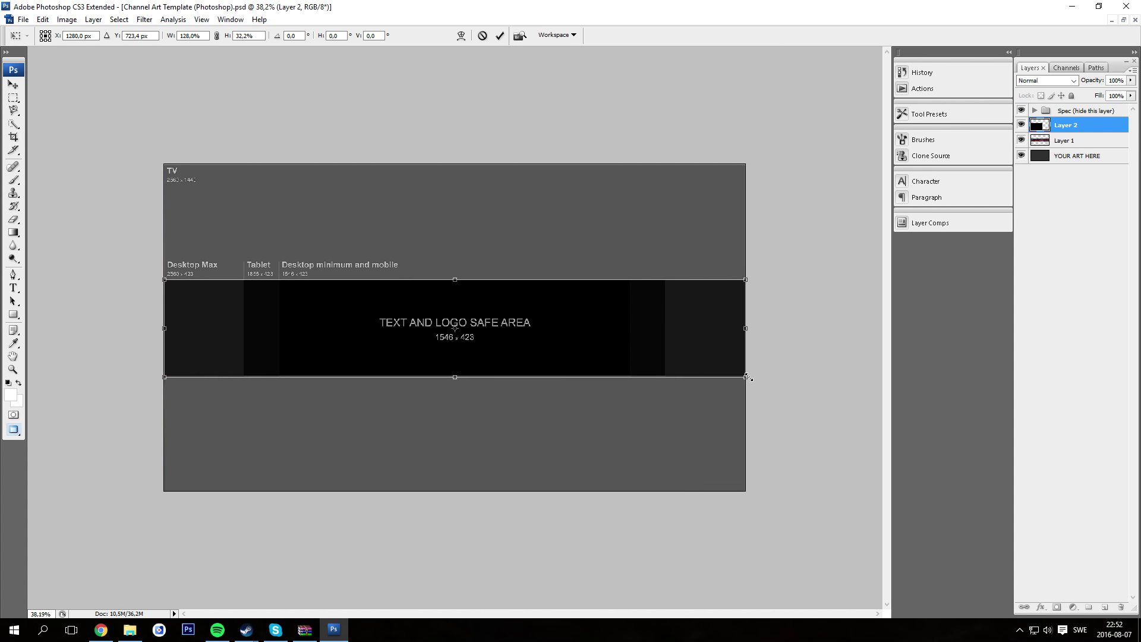
pyautogui.press('Return')
pyautogui.hotkey('ctrl', '0')
# Step: Hide the template's spec group and lower the opacity of the black overlay so the harbour picture shows through
pyautogui.click(1020, 110)
pyautogui.click(1131, 80)
pyautogui.moveTo(1129, 93); pyautogui.dragTo(1094, 94)
pyautogui.hotkey('ctrl', '+')
# Step: Apply a blur filter to the harbour picture
pyautogui.click(145, 19)
pyautogui.moveTo(178, 173)
pyautogui.click(332, 185)
pyautogui.click(629, 161)
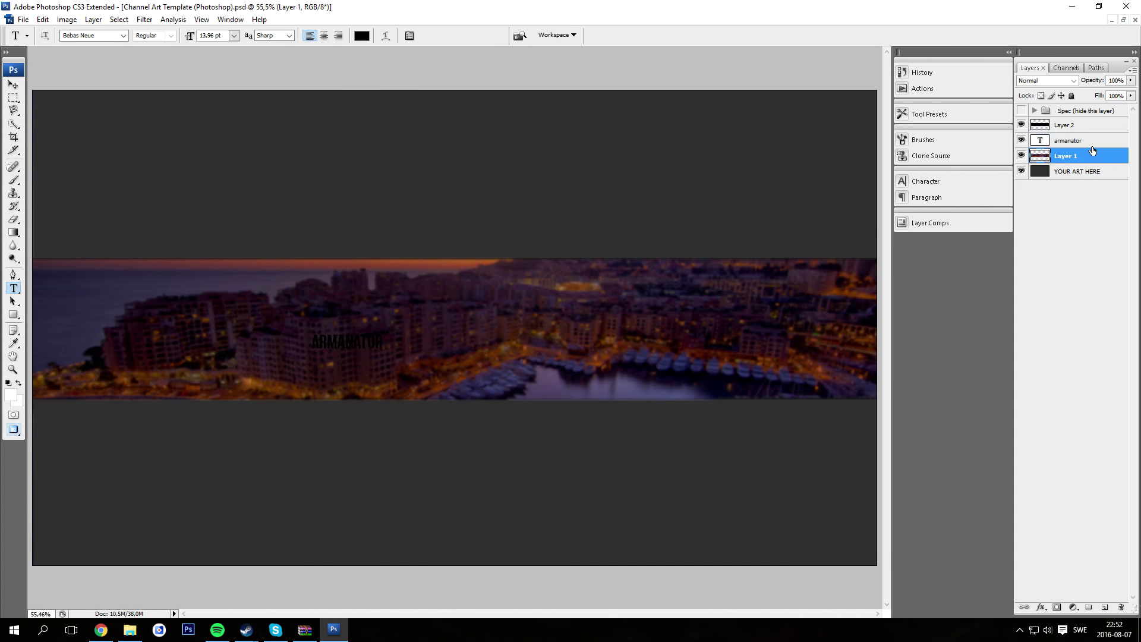
# Step: Recolour the black name text white with a Color Overlay layer effect
pyautogui.doubleClick(1092, 140)
pyautogui.click(738, 501)
pyautogui.click(929, 386)
pyautogui.click(428, 462)
pyautogui.click(586, 458)
pyautogui.click(1029, 362)
# Step: Bring the name text to the front, enlarge it in the banner and change its wording to "YOUR NAME"
pyautogui.hotkey('ctrl', 'shift', ']')
pyautogui.moveTo(529, 345); pyautogui.dragTo(591, 356)
pyautogui.press('Return')
pyautogui.press('t')
pyautogui.click(459, 323)
pyautogui.hotkey('ctrl', 'a')
pyautogui.write('YOUR')
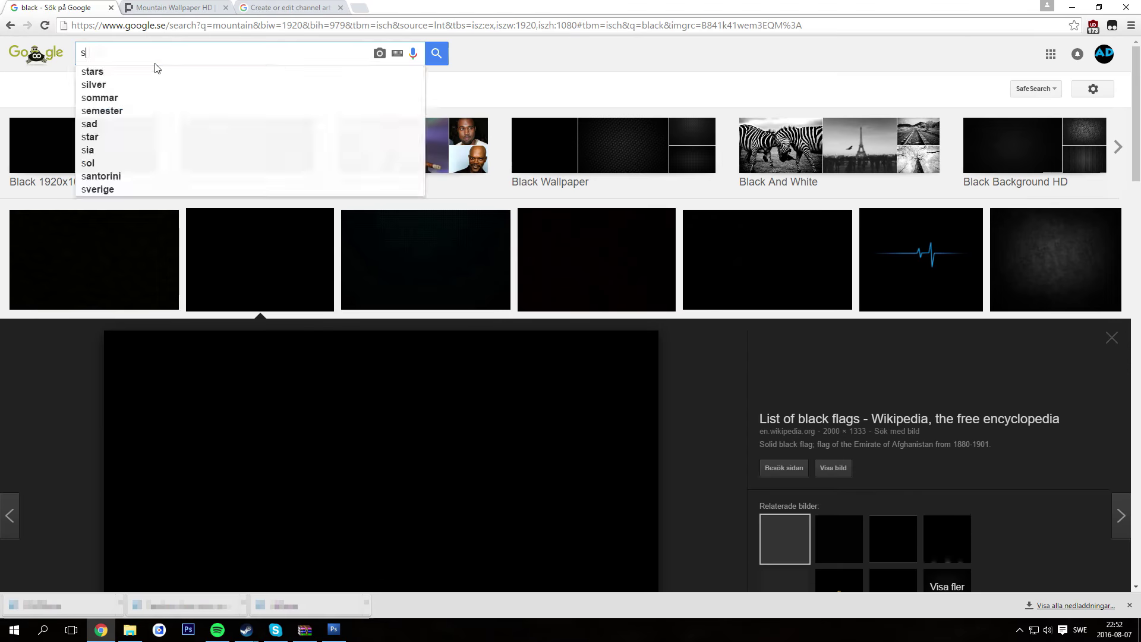
# Step: Search Google Images for "star", copy a white star on black and paste it into the banner document
pyautogui.write('tar')
pyautogui.press('Return')
pyautogui.rightClick(327, 369)
pyautogui.click(83, 122)
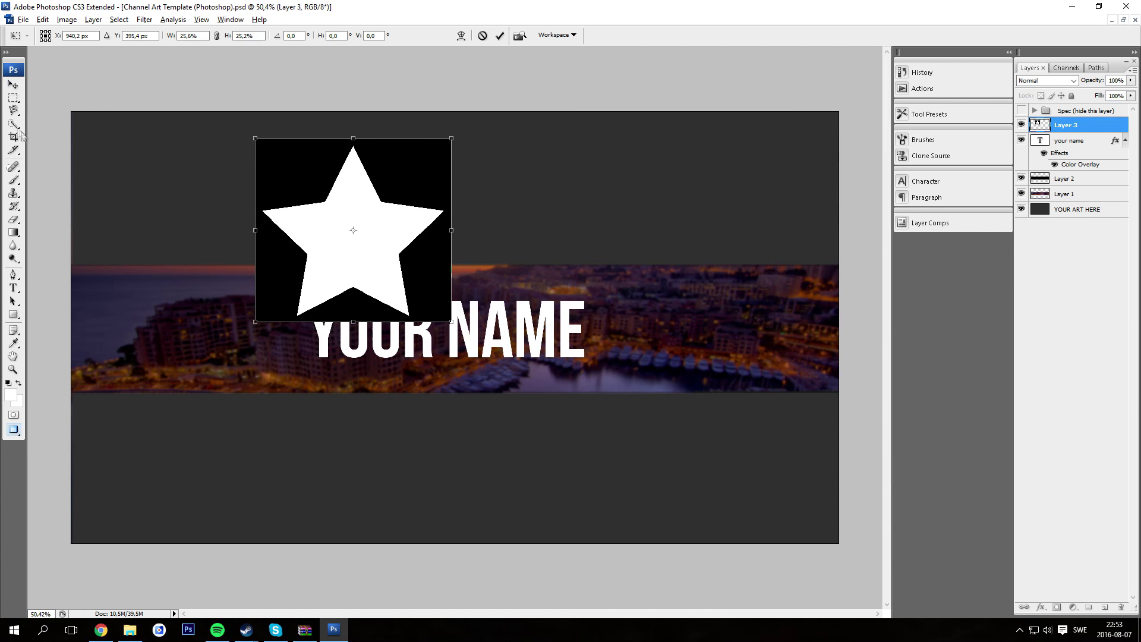
# Step: Remove the black background around the star and shrink the star to 9.3% above the name text
pyautogui.press('w')
pyautogui.click(281, 156)
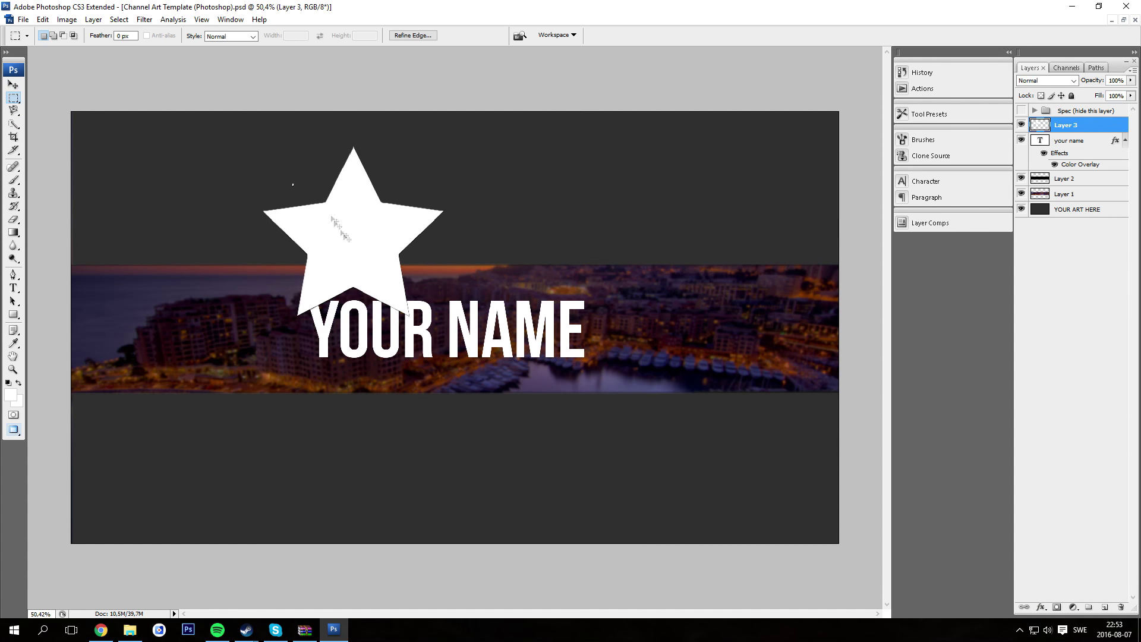
pyautogui.hotkey('ctrl', 't')
pyautogui.moveTo(454, 318); pyautogui.dragTo(313, 178)
pyautogui.scroll(3, 313, 178)
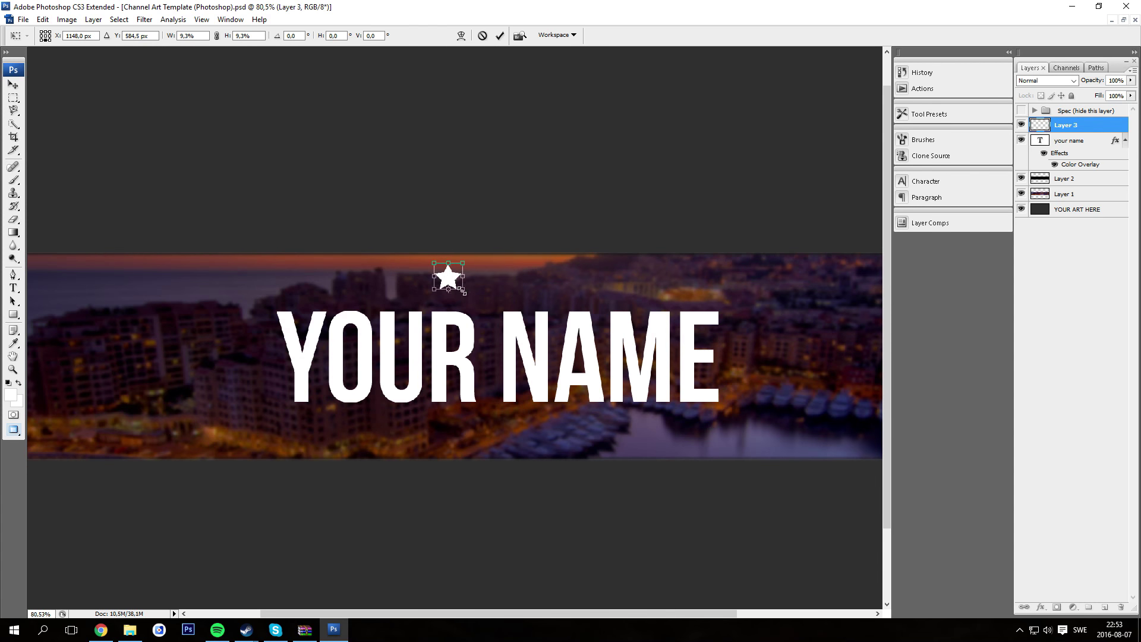
pyautogui.press('v')
pyautogui.press('Return')
# Step: Move the "YOUR NAME" text out of the way below the banner strip
pyautogui.moveTo(488, 344); pyautogui.dragTo(242, 467)
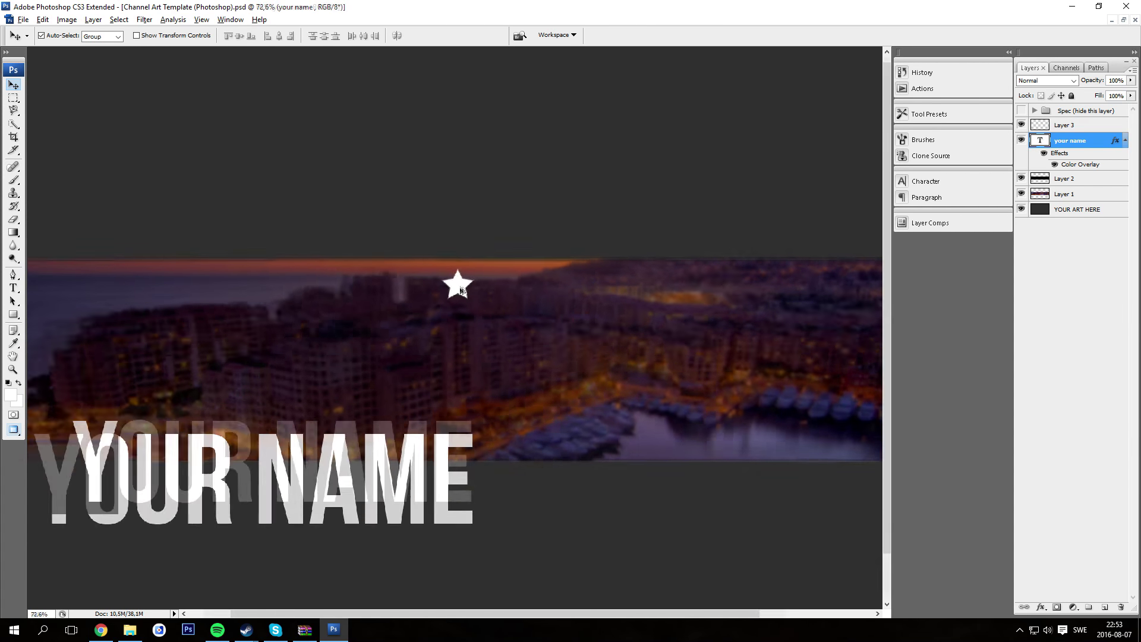
pyautogui.scroll(-1, 460, 289)
pyautogui.hotkey('ctrl', 'z')
pyautogui.hotkey('ctrl', 'z')
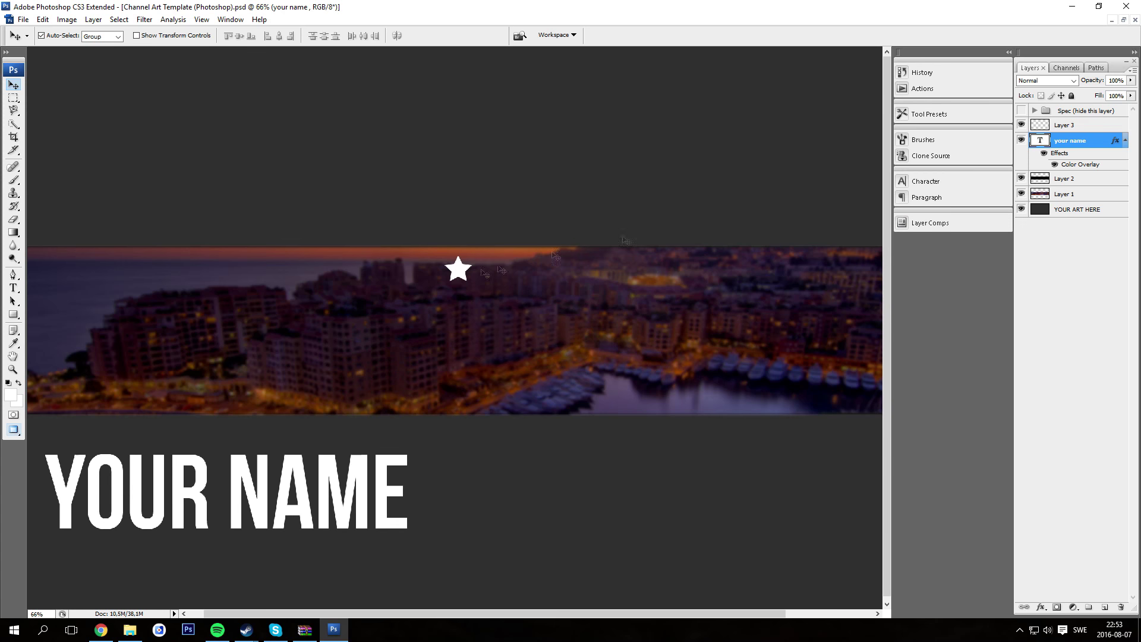
# Step: Scale the star to 86.4% and place it near the upper edge of the banner strip
pyautogui.click(458, 268)
pyautogui.scroll(1, 458, 268)
pyautogui.press('v')
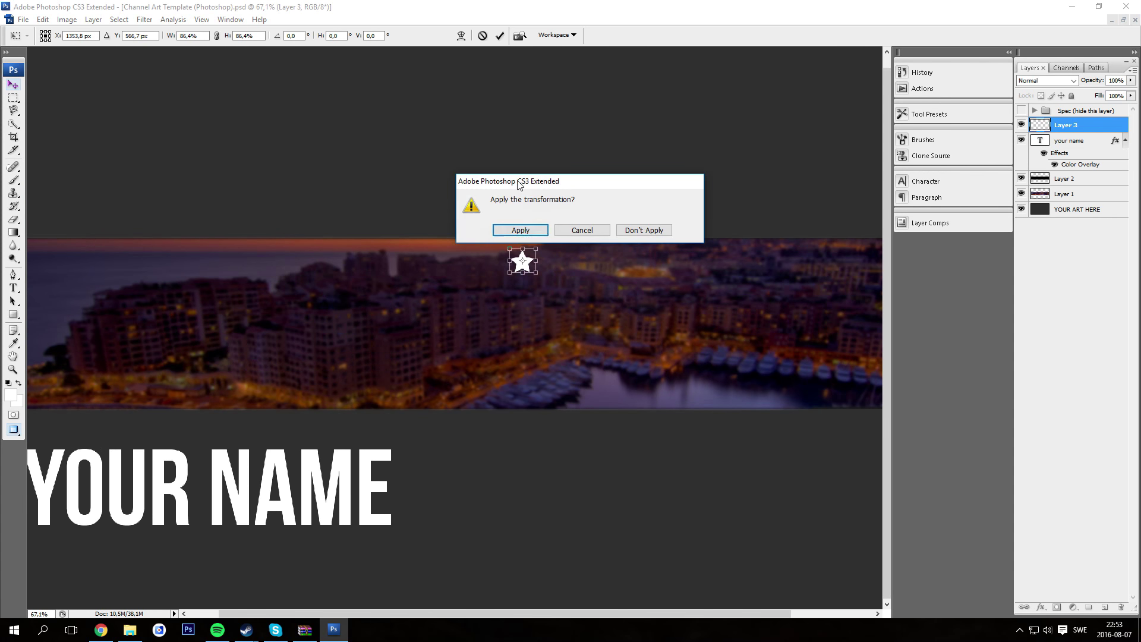
pyautogui.press('Return')
# Step: Duplicate the star layer and move one star to the left of the other
pyautogui.rightClick(1063, 125)
pyautogui.click(1058, 257)
pyautogui.press('Return')
pyautogui.moveTo(521, 261); pyautogui.dragTo(438, 274)
# Step: Duplicate the star once more and enlarge this copy to 150.7% between the two small stars
pyautogui.click(1064, 164)
pyautogui.press('Return')
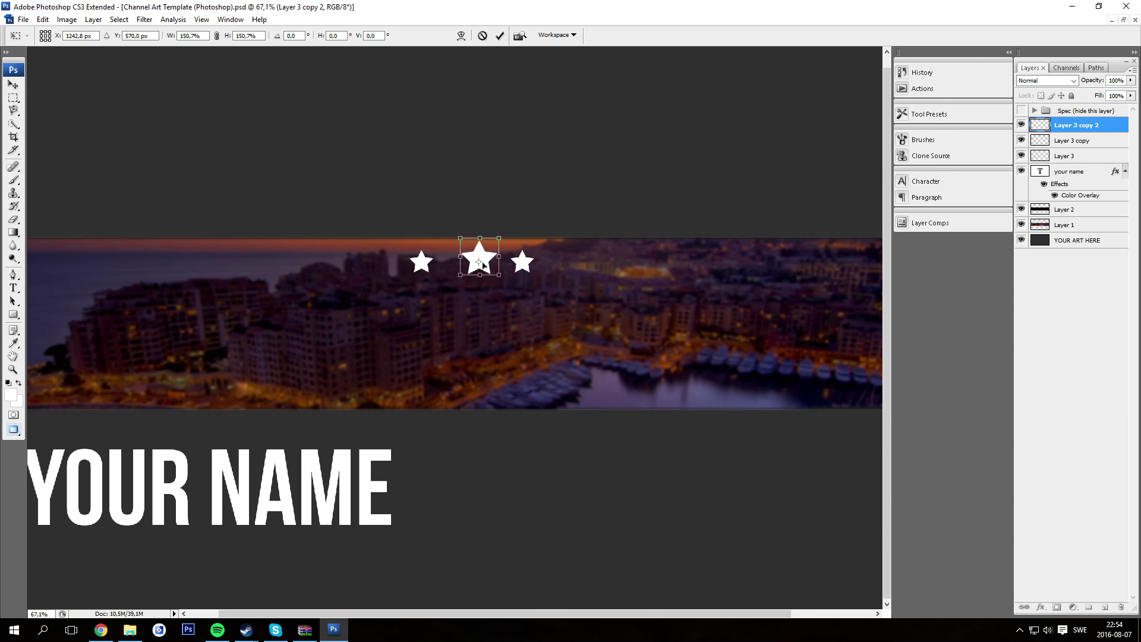
pyautogui.press('v')
pyautogui.press('Return')
# Step: Reposition the two small stars so they sit evenly spaced on both sides of the large star
pyautogui.scroll(2, 527, 279)
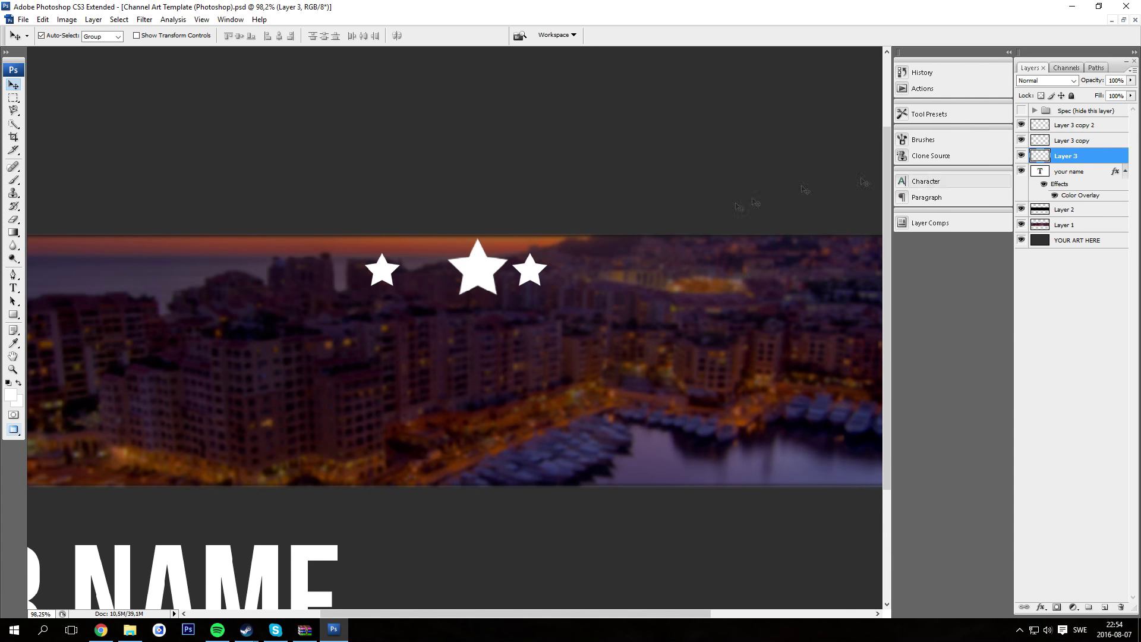
pyautogui.press('v')
pyautogui.press('Return')
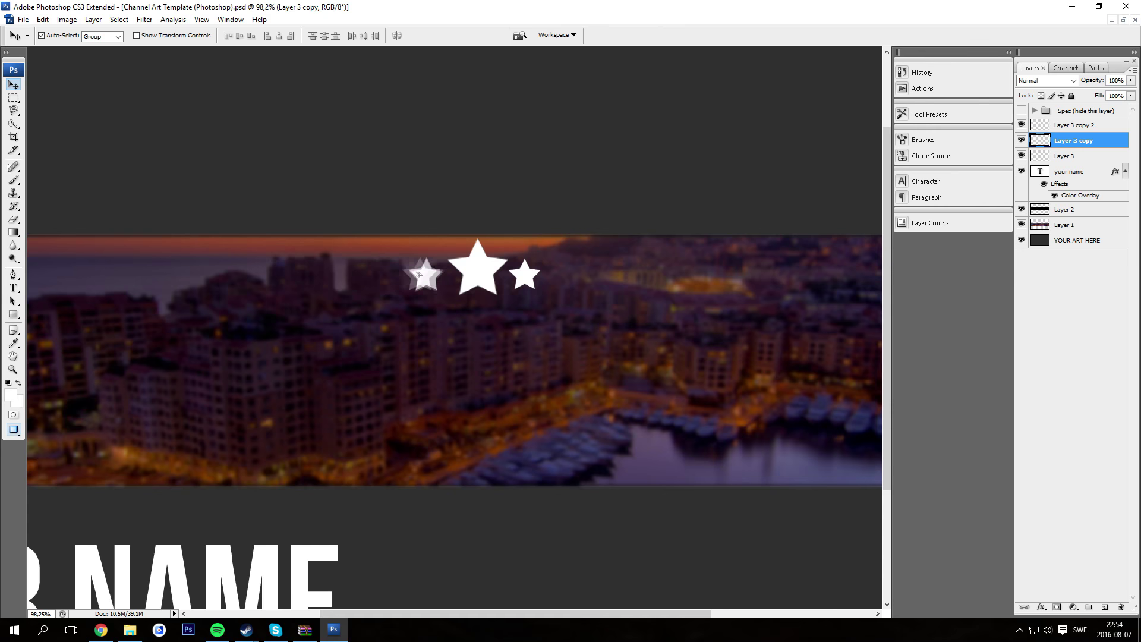
pyautogui.scroll(-2, 408, 274)
pyautogui.scroll(1, 407, 274)
pyautogui.click(476, 280)
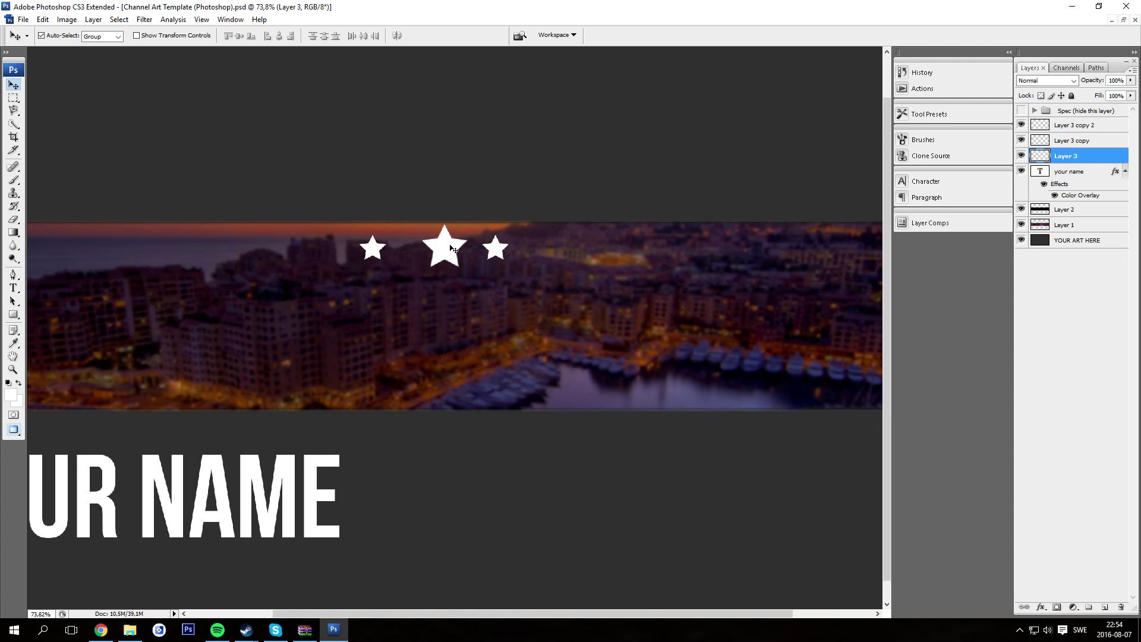
pyautogui.scroll(-3, 416, 253)
pyautogui.scroll(2, 418, 262)
pyautogui.hotkey('ctrl', 't')
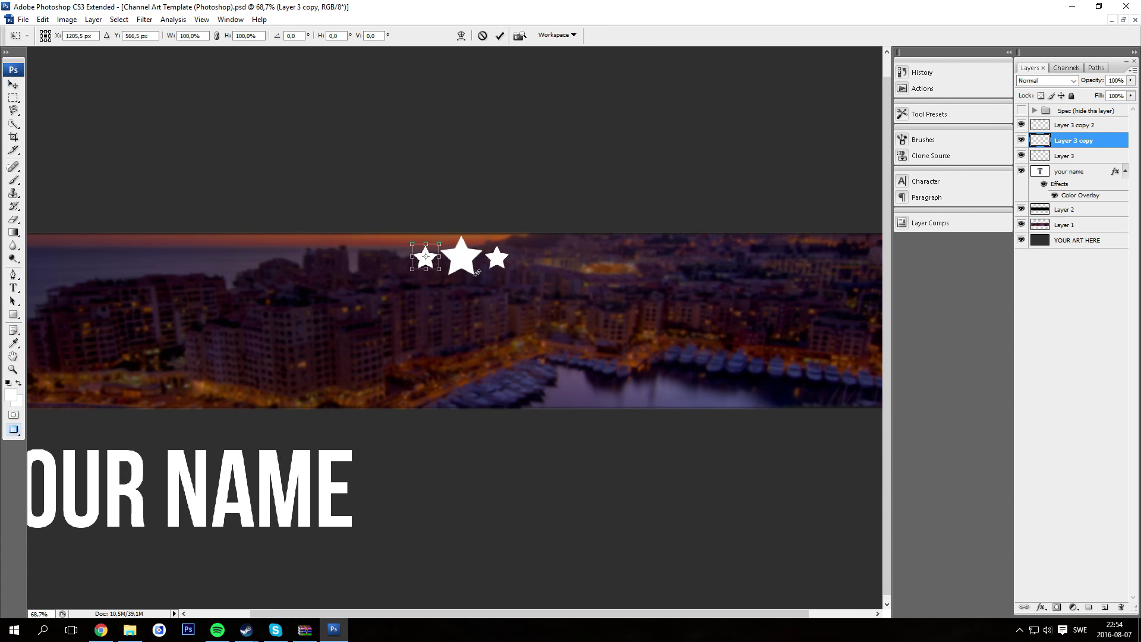
pyautogui.press('Return')
pyautogui.scroll(3, 517, 296)
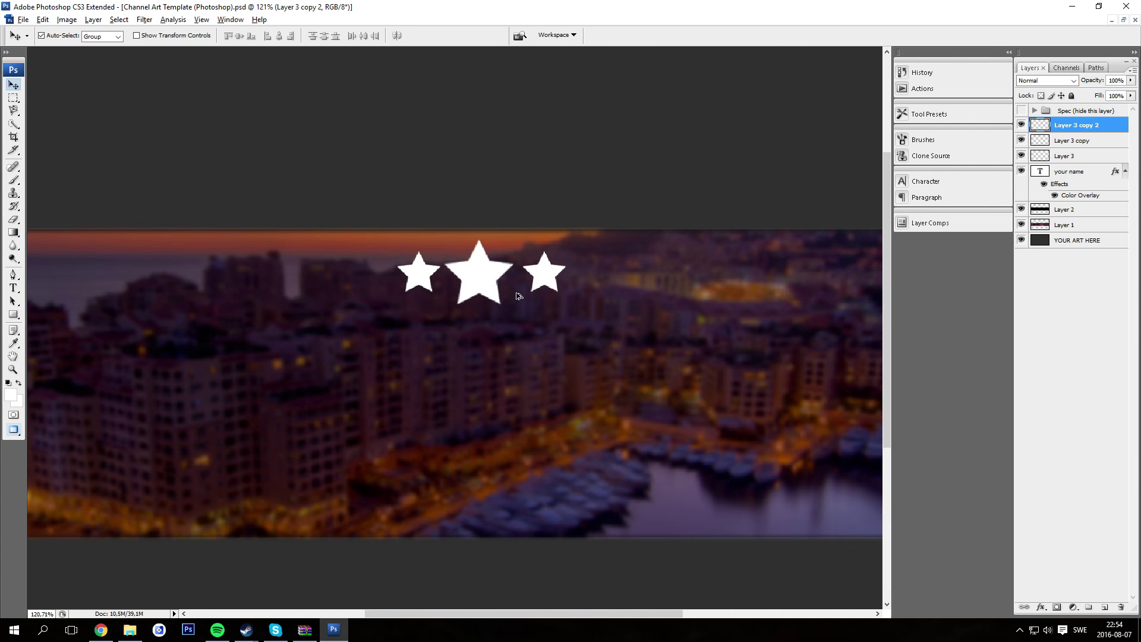
# Step: Draw a white rectangle below the stars and give it a white outside Stroke effect
pyautogui.scroll(-3, 492, 272)
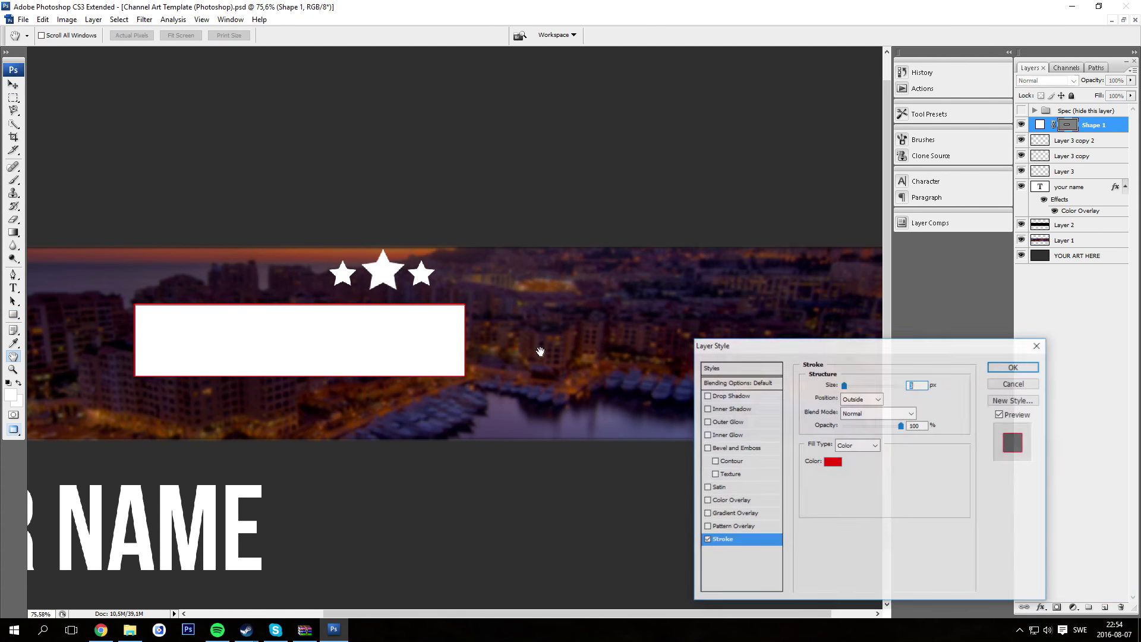
pyautogui.click(833, 461)
pyautogui.click(315, 479)
pyautogui.click(579, 475)
pyautogui.click(1013, 367)
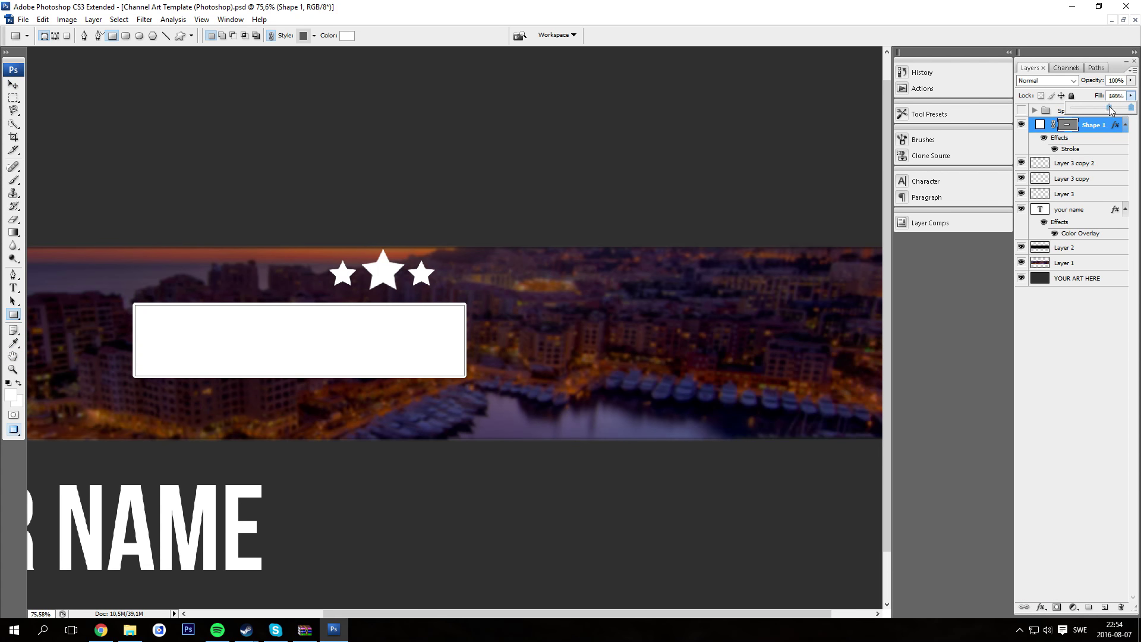
# Step: Reduce the outlined rectangle to a single white line and scale it to 31.6% wide and 255.5% high, right of the stars
pyautogui.click(1064, 194)
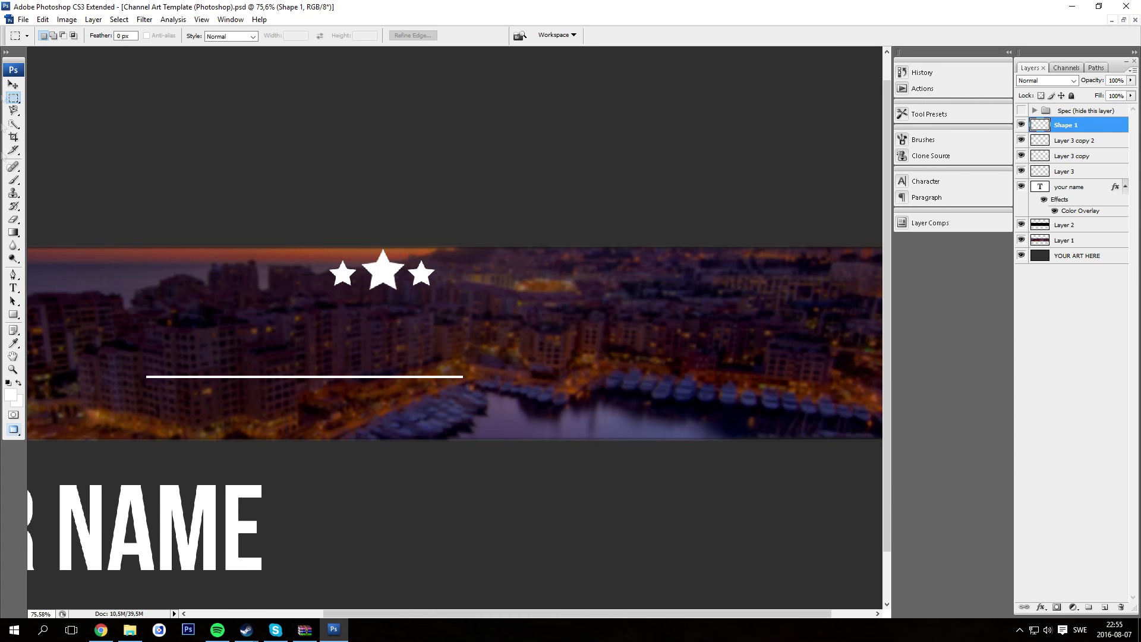
pyautogui.scroll(3, 782, 284)
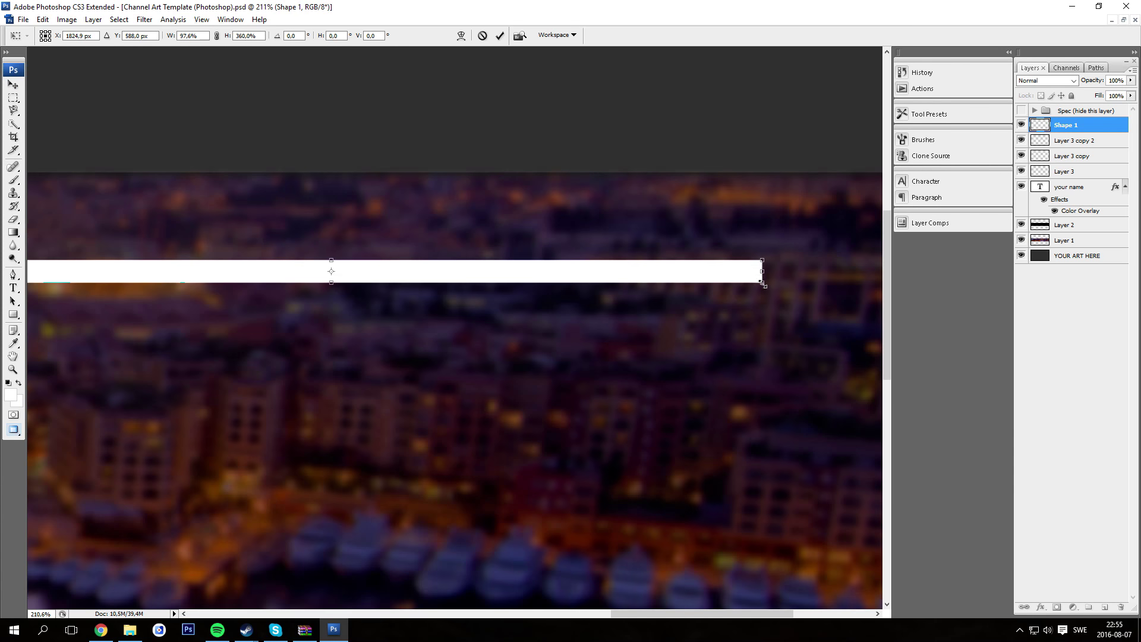
pyautogui.scroll(-2, 782, 284)
pyautogui.moveTo(846, 273); pyautogui.dragTo(661, 280)
pyautogui.press('v')
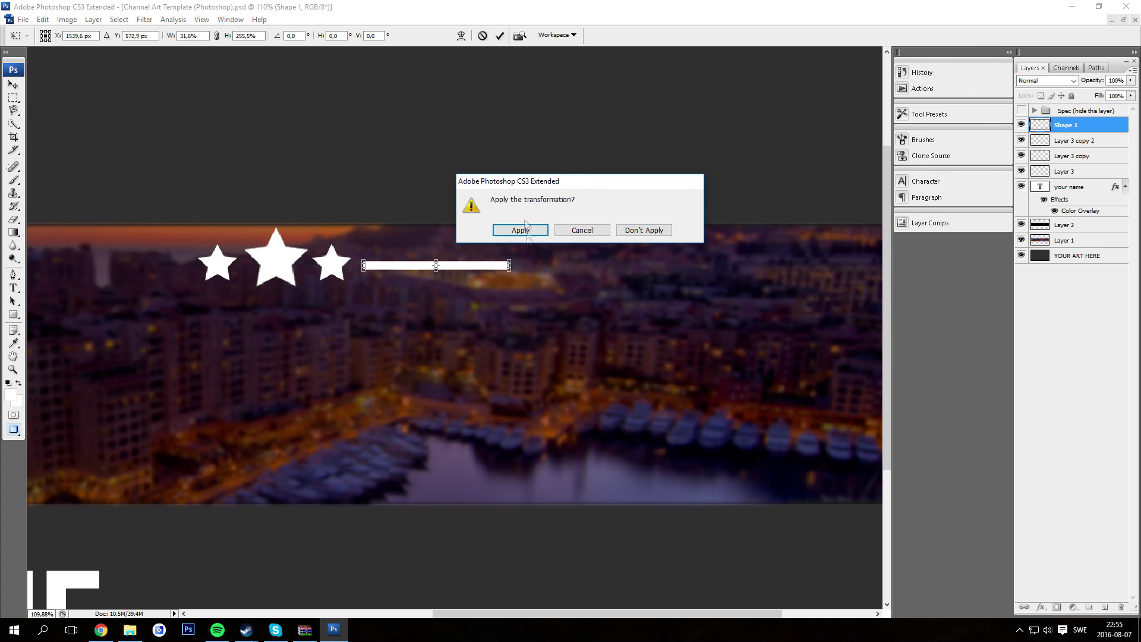
pyautogui.press('Return')
pyautogui.scroll(-4, 601, 276)
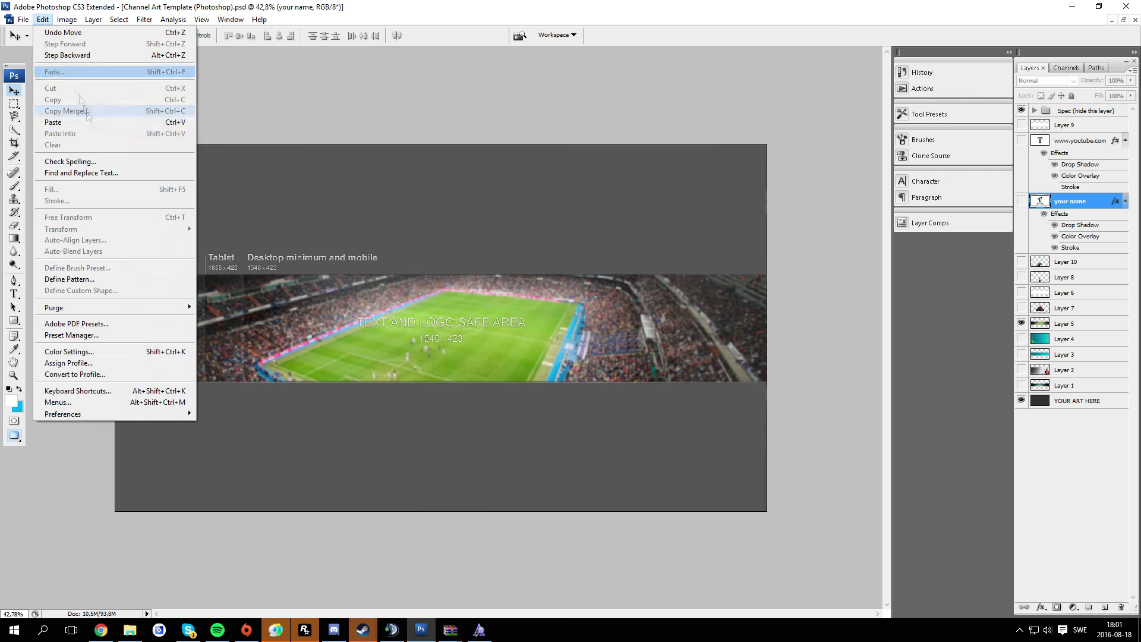
# Step: Paste the white image over the stadium banner and scale it to 128.0% wide and 31.6% high to cover the strip
pyautogui.click(53, 122)
pyautogui.hotkey('ctrl', 'r')
pyautogui.hotkey('ctrl', 't')
pyautogui.moveTo(196, 173); pyautogui.dragTo(767, 387)
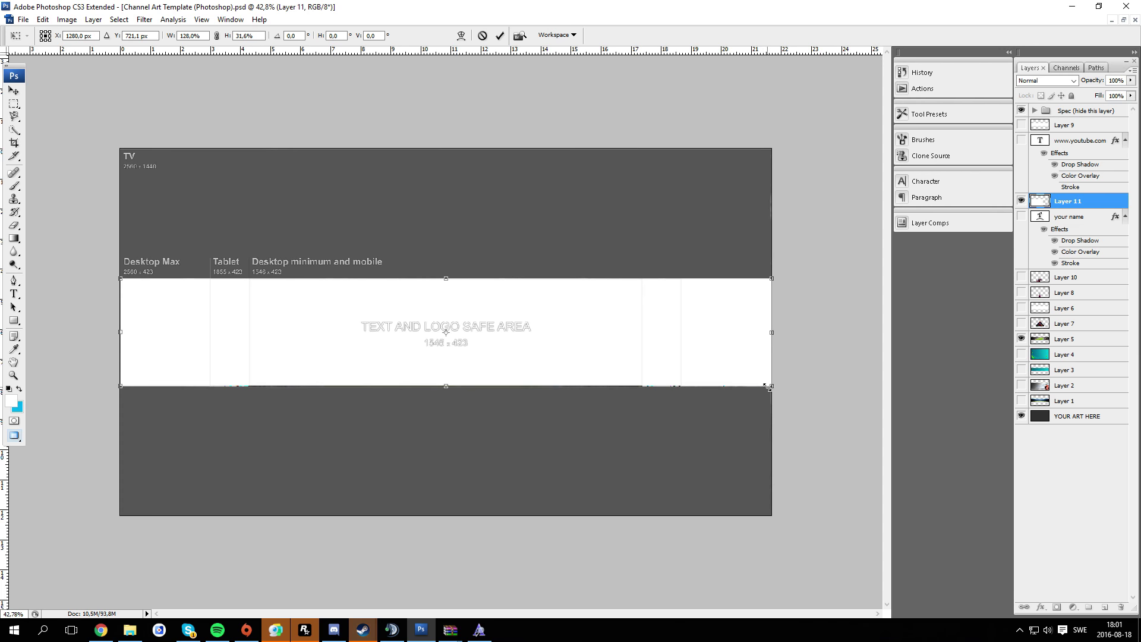
pyautogui.press('Return')
# Step: Hide the template's spec group and set the white overlay's opacity to about 47%
pyautogui.click(1021, 110)
pyautogui.click(1130, 81)
pyautogui.moveTo(1131, 93); pyautogui.dragTo(1100, 95)
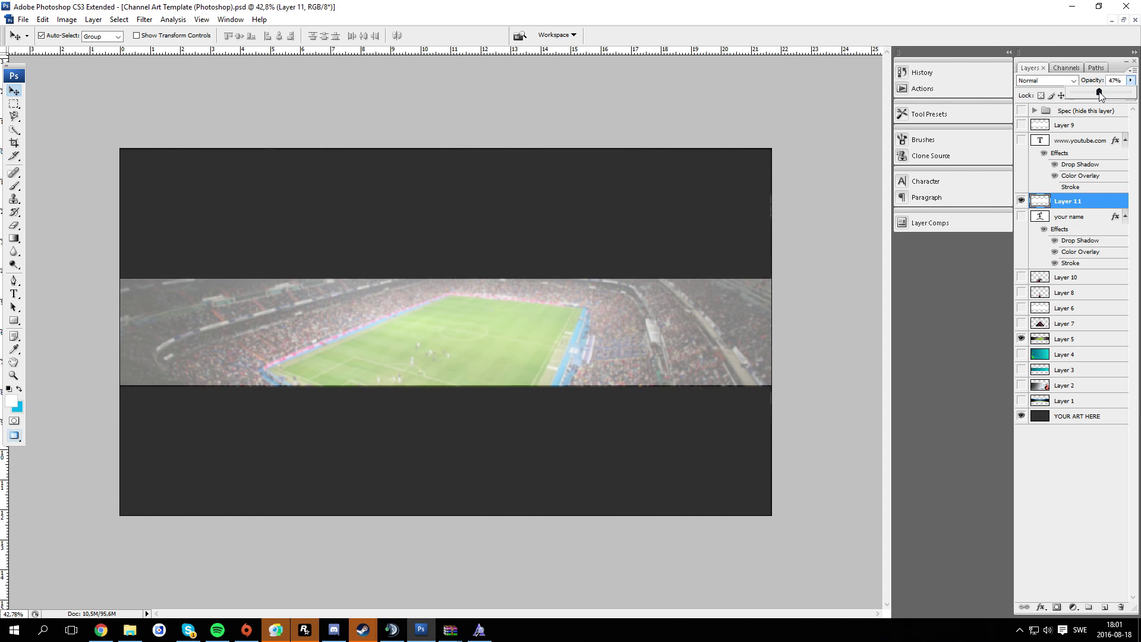
# Step: Add white "YOUR NAME" text in EA Font across the stadium banner and scale it down to 83.54 pt, centred on the strip
pyautogui.click(15, 293)
pyautogui.click(301, 369)
pyautogui.write('YOU')
pyautogui.hotkey('ctrl', '-')
pyautogui.hotkey('ctrl', '-')
pyautogui.hotkey('ctrl', '-')
pyautogui.hotkey('ctrl', '-')
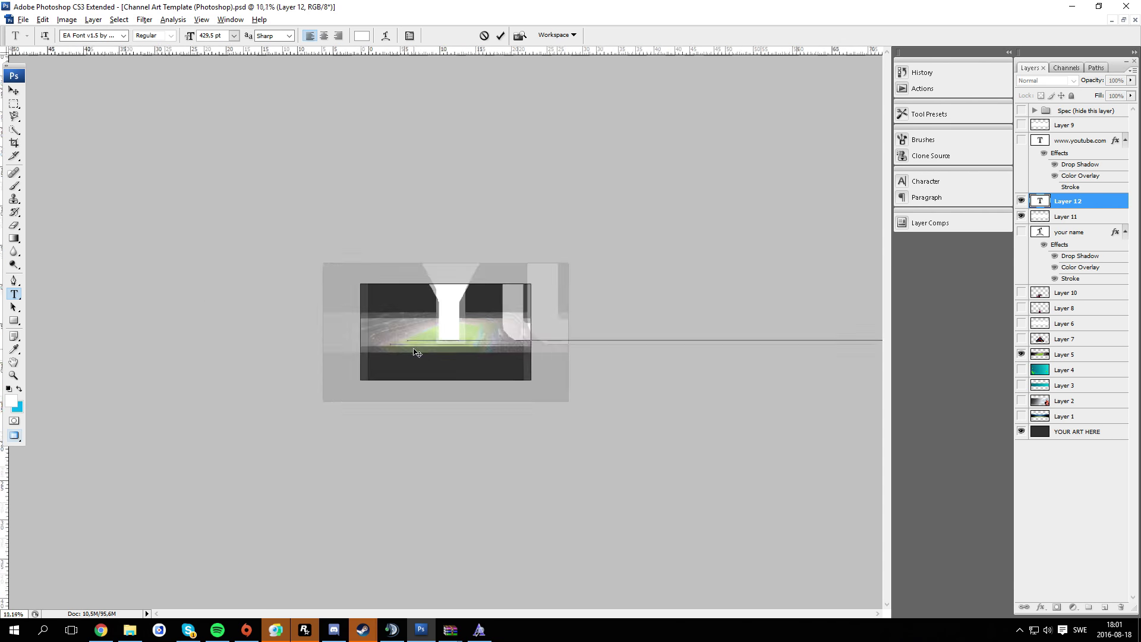
pyautogui.hotkey('ctrl', '+')
pyautogui.moveTo(502, 324); pyautogui.dragTo(280, 368)
pyautogui.hotkey('ctrl', '+')
pyautogui.moveTo(203, 363); pyautogui.dragTo(209, 367)
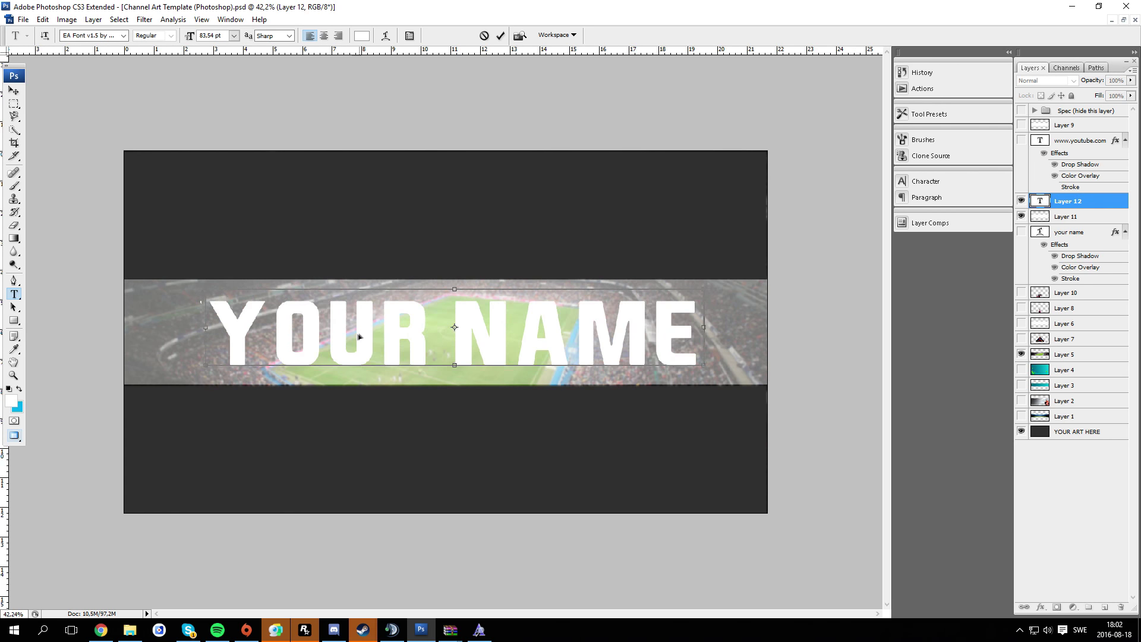
pyautogui.moveTo(357, 331); pyautogui.dragTo(365, 333)
# Step: Try warping the name text with several Warp Text styles, including Arc Upper with 0% bend and +37% horizontal distortion
pyautogui.click(385, 36)
pyautogui.click(739, 371)
pyautogui.click(721, 397)
pyautogui.moveTo(768, 424); pyautogui.dragTo(761, 451)
pyautogui.click(740, 372)
pyautogui.click(734, 404)
pyautogui.click(740, 372)
pyautogui.click(734, 413)
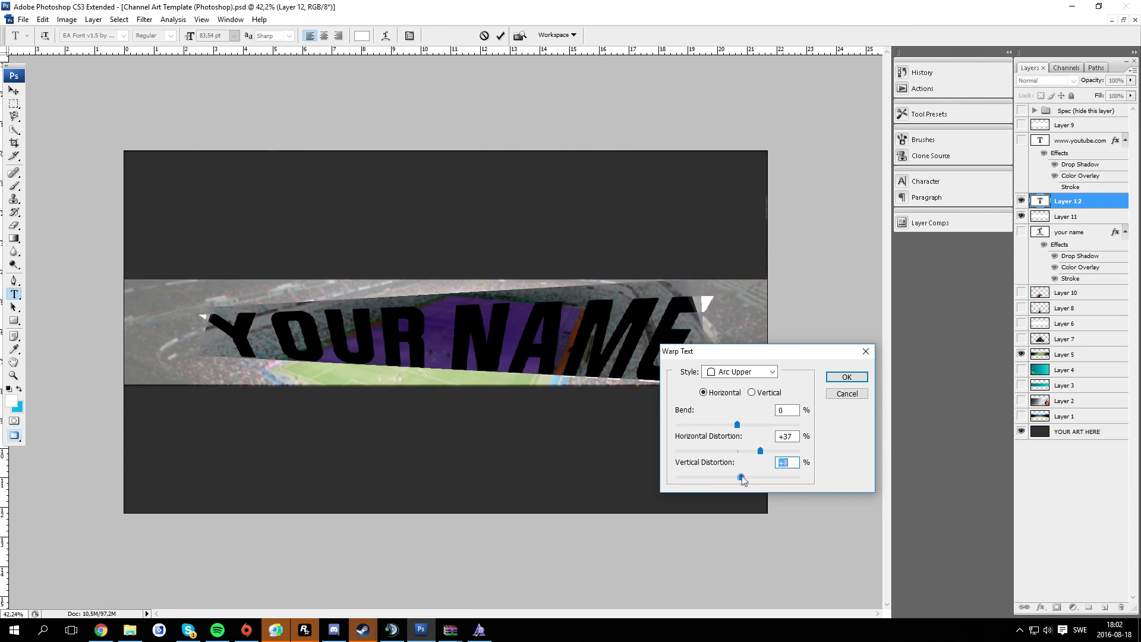
pyautogui.click(847, 393)
# Step: Hide the new name text, show the existing warped name layer and move the hidden text above the other art layers
pyautogui.click(1021, 201)
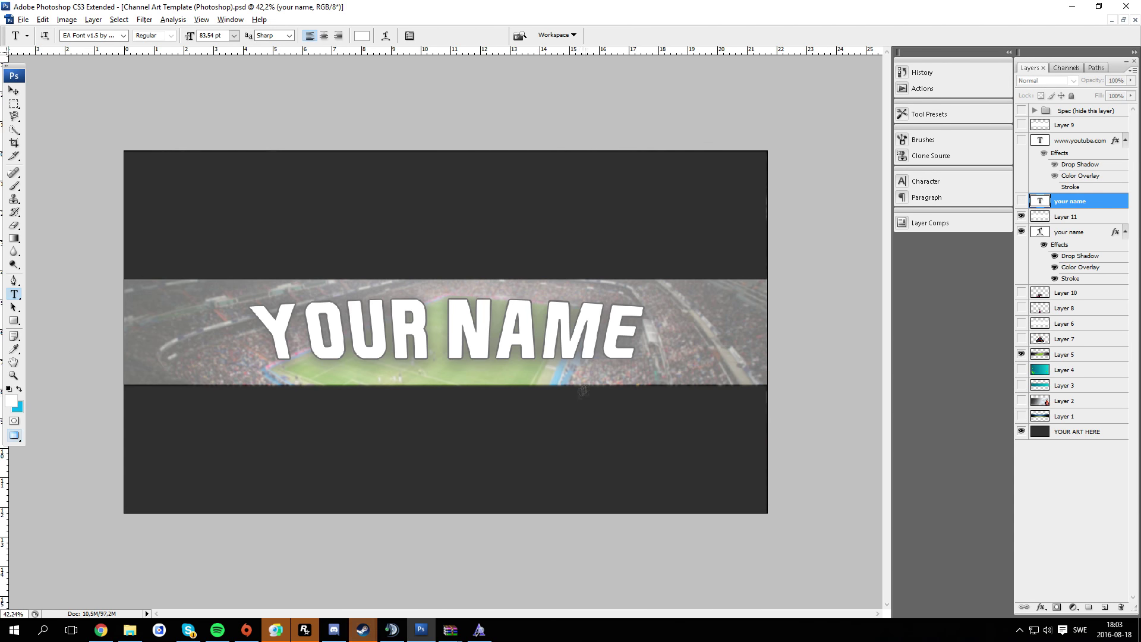
pyautogui.hotkey('ctrl', '+')
pyautogui.hotkey('ctrl', 'shift', ']')
pyautogui.hotkey('ctrl', '0')
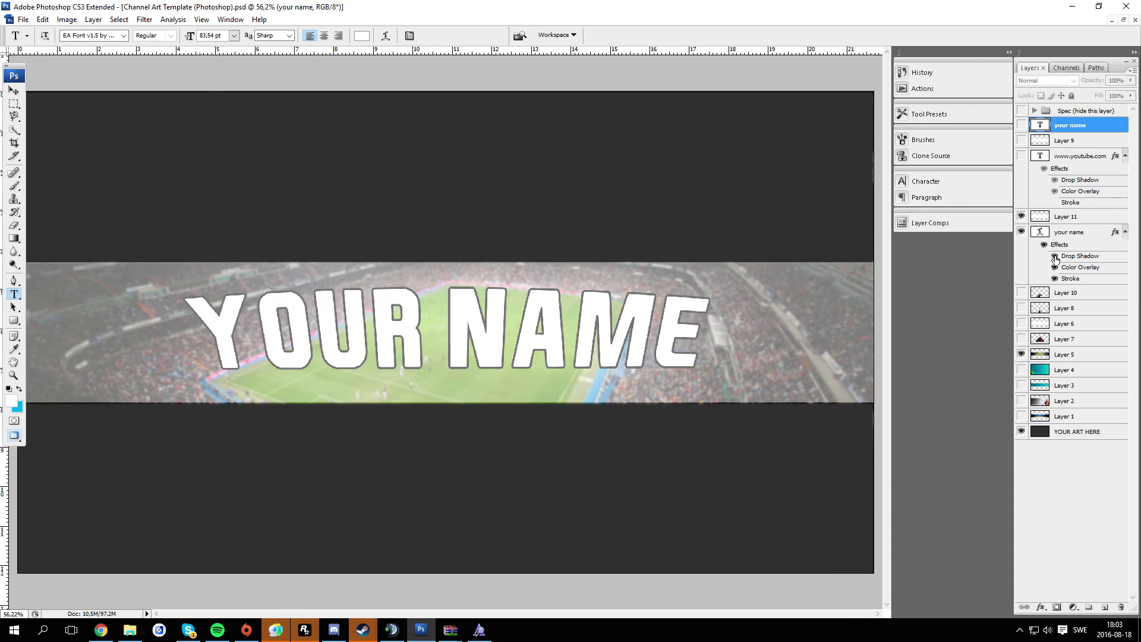
# Step: Open the drop shadow settings of the warped name text and try the purple shadow colour #9000ff
pyautogui.rightClick(1063, 244)
pyautogui.click(1052, 285)
pyautogui.click(732, 395)
pyautogui.click(928, 386)
pyautogui.click(222, 574)
pyautogui.moveTo(216, 461); pyautogui.dragTo(257, 417)
pyautogui.click(328, 480)
pyautogui.moveTo(306, 452); pyautogui.dragTo(365, 391)
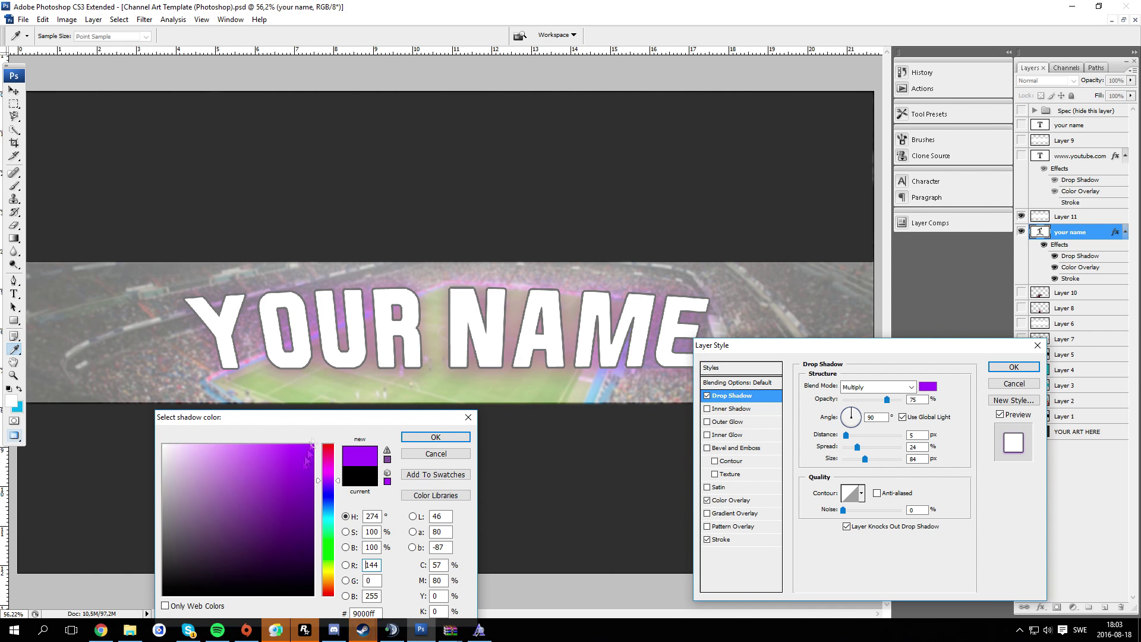
# Step: Preview white and green shadow colours on the name text, then apply a vivid purple one
pyautogui.click(333, 541)
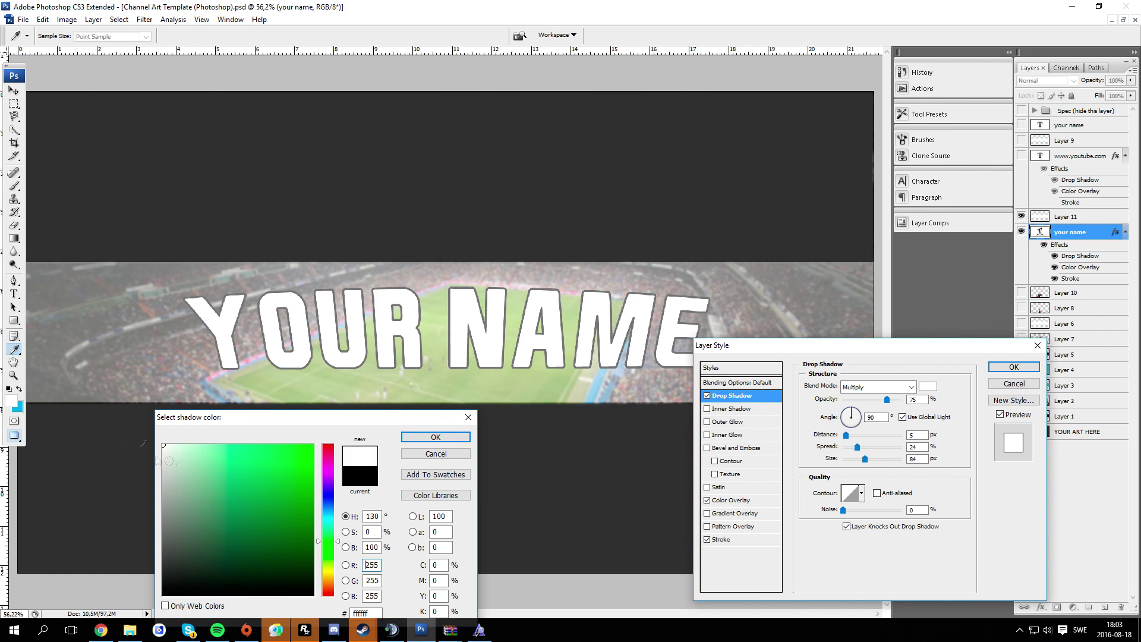
pyautogui.moveTo(328, 591); pyautogui.dragTo(308, 528)
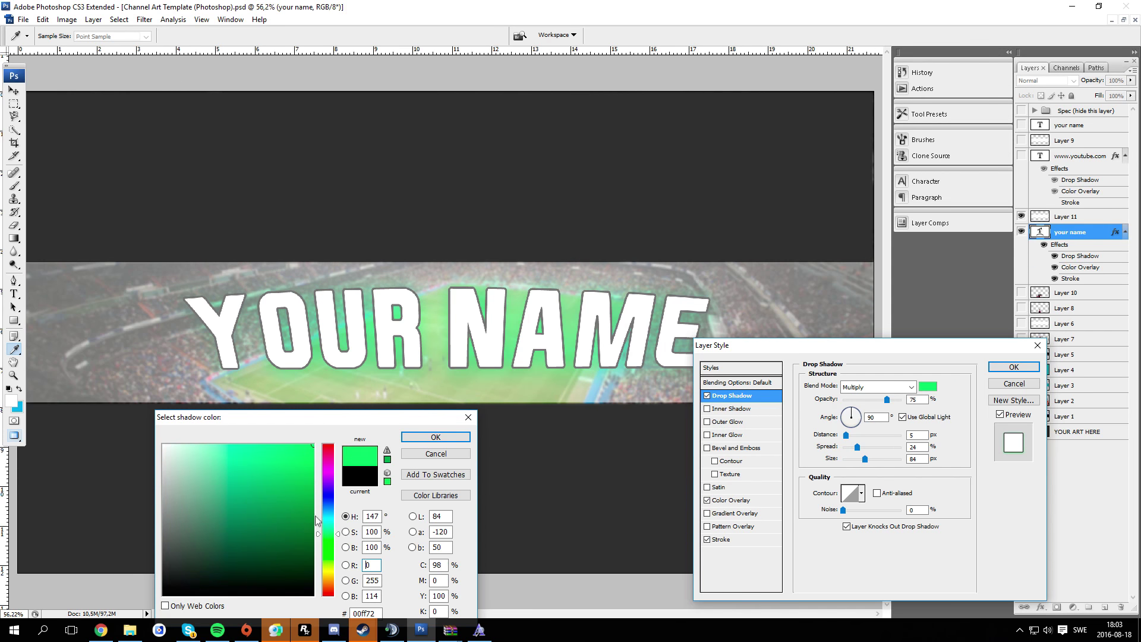
pyautogui.click(328, 480)
pyautogui.press('Return')
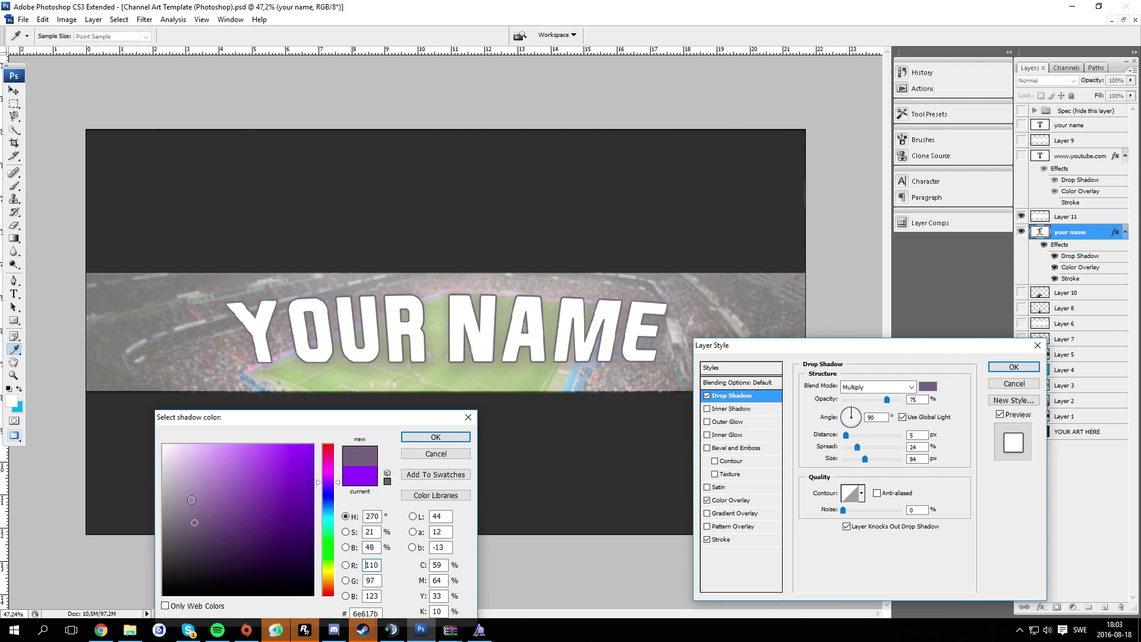
# Step: Change the name text's drop shadow colour to a bright red
pyautogui.click(201, 565)
pyautogui.click(328, 445)
pyautogui.click(287, 457)
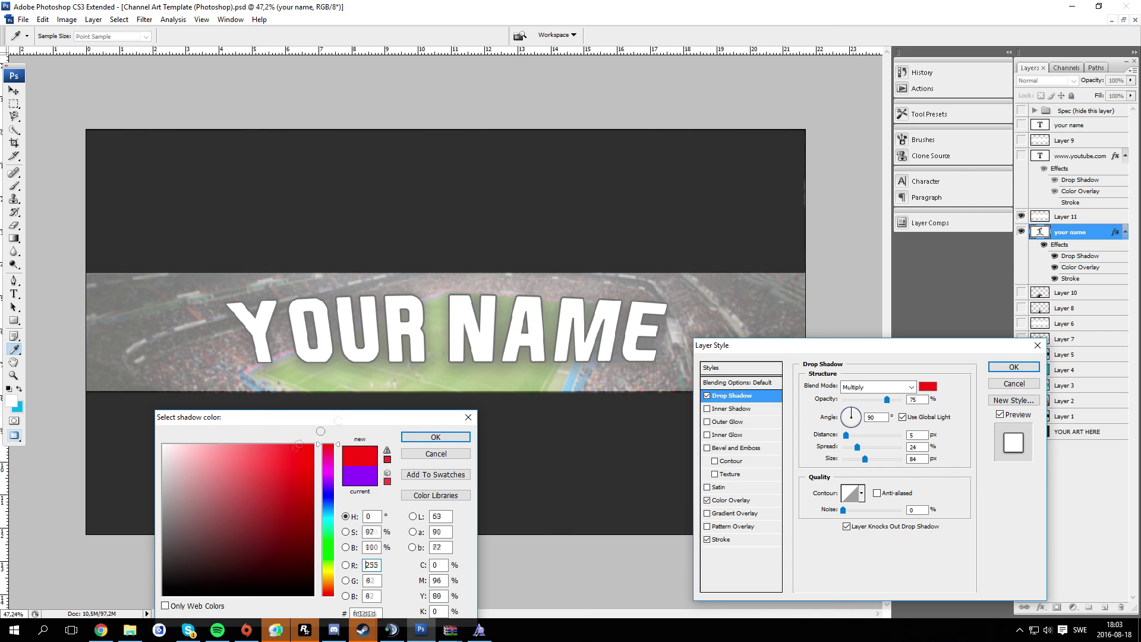
pyautogui.click(458, 438)
# Step: Try adjusting the name text's stroke, then turn the stroke off and enable Outer Glow
pyautogui.click(707, 409)
pyautogui.click(722, 539)
pyautogui.click(832, 461)
pyautogui.click(438, 435)
pyautogui.write('1')
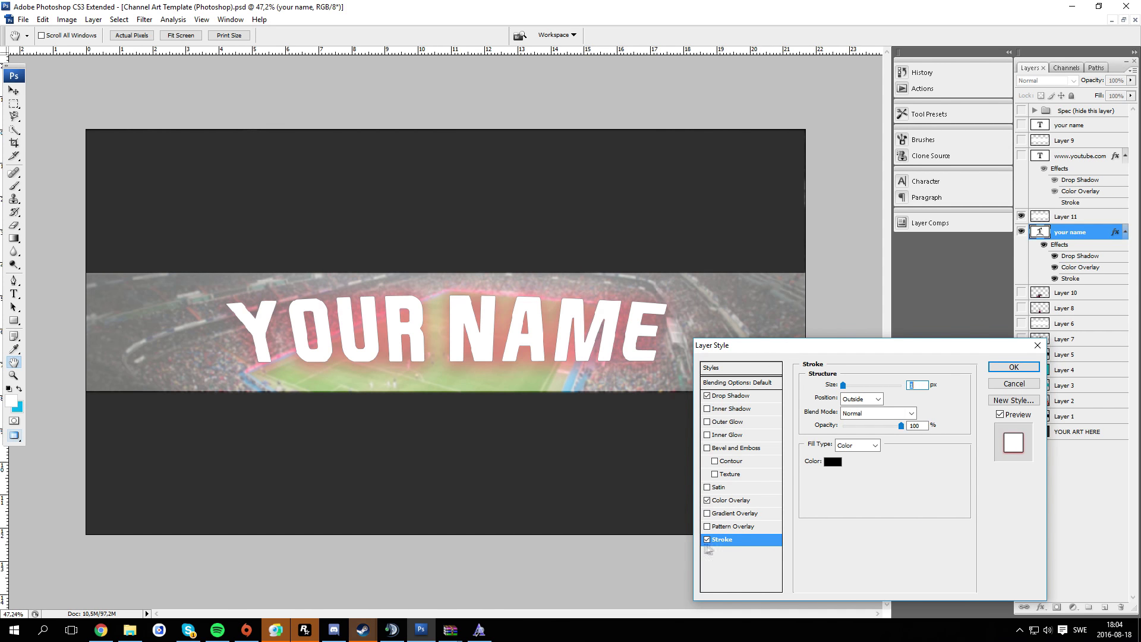
# Step: Preview a green drop shadow colour behind the name text and set it back to red
pyautogui.click(732, 395)
pyautogui.click(876, 387)
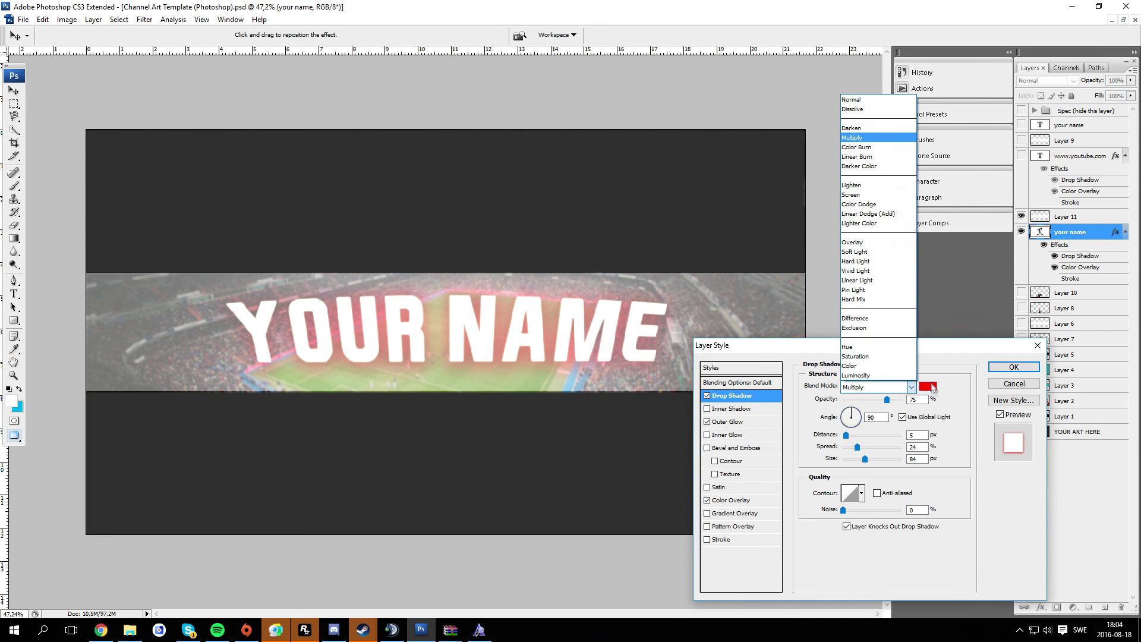
pyautogui.click(927, 386)
pyautogui.click(324, 471)
pyautogui.click(328, 539)
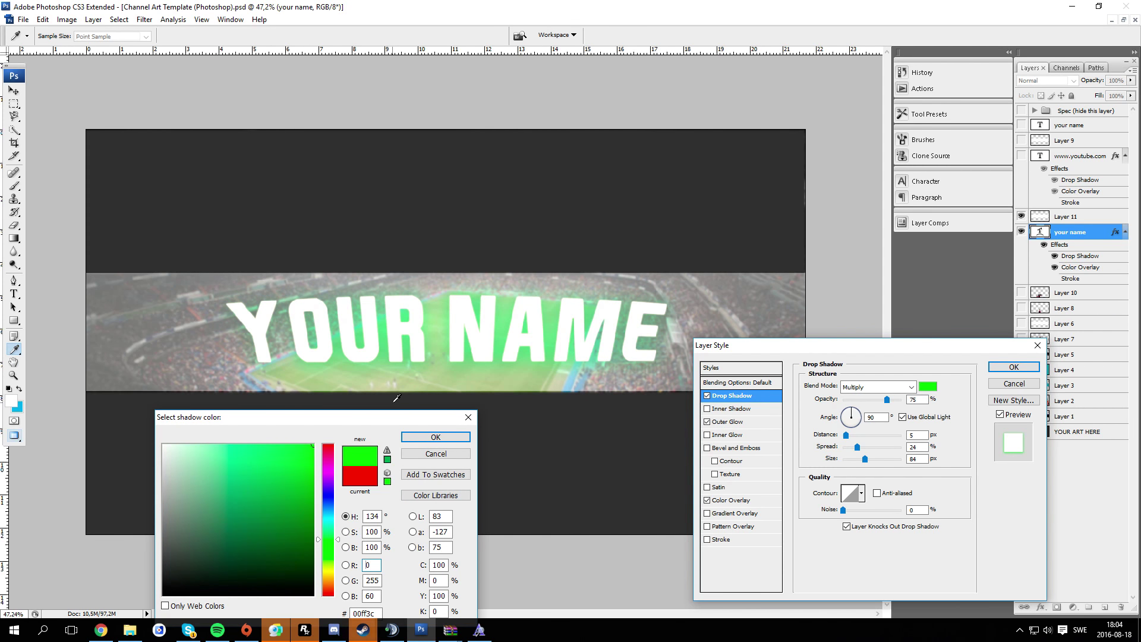
pyautogui.click(328, 446)
pyautogui.click(436, 436)
# Step: Lower the opacity of the name text's red drop shadow and adjust its distance
pyautogui.click(869, 399)
pyautogui.click(911, 387)
pyautogui.click(914, 399)
pyautogui.scroll(10, 913, 399)
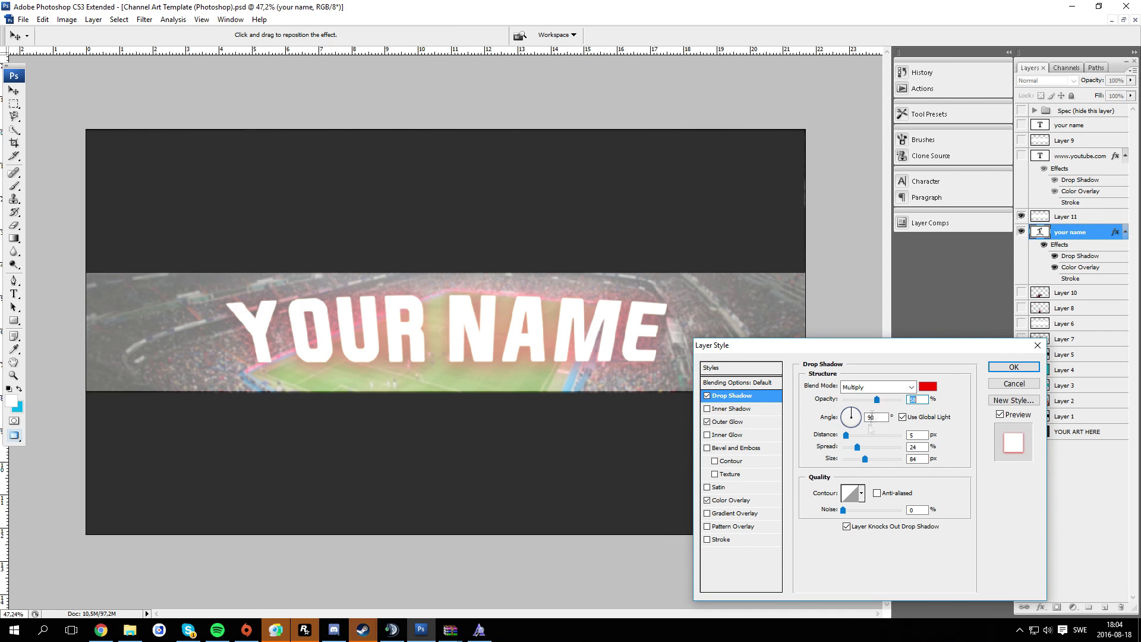
pyautogui.moveTo(846, 435); pyautogui.dragTo(866, 447)
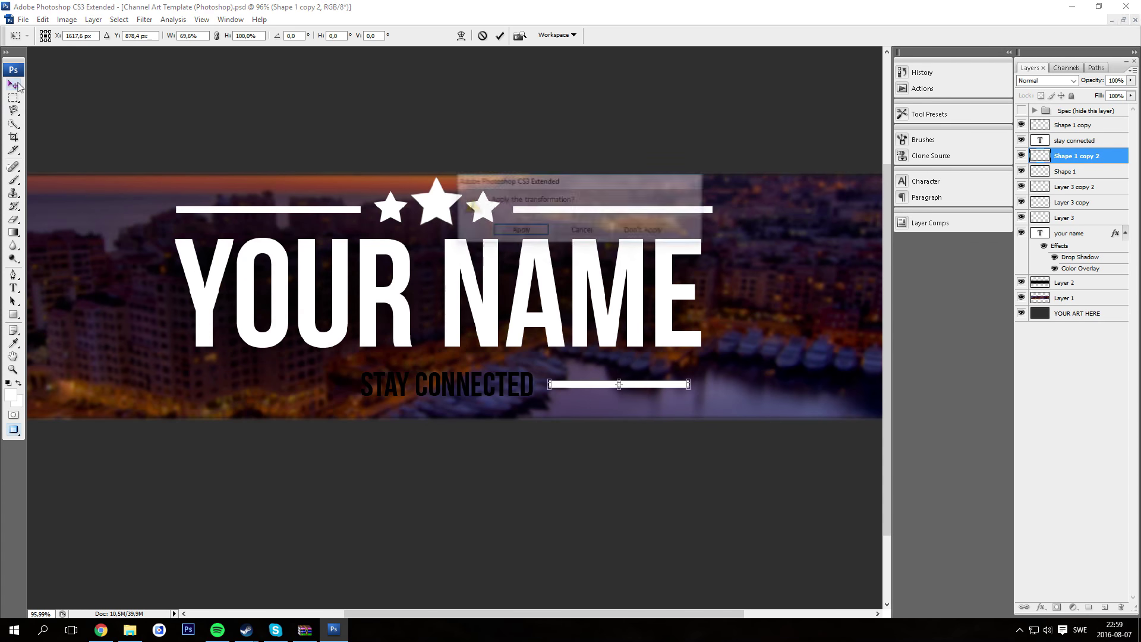
# Step: Add a drop shadow to the social media logo on Layer 5 of the city banner
pyautogui.rightClick(1069, 134)
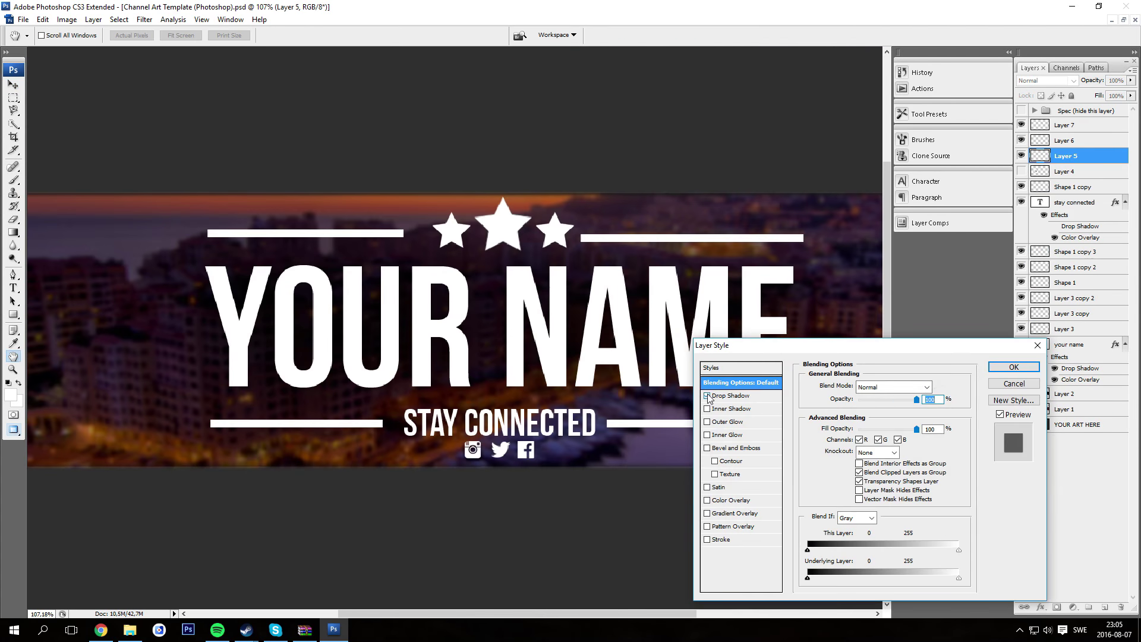
pyautogui.click(709, 397)
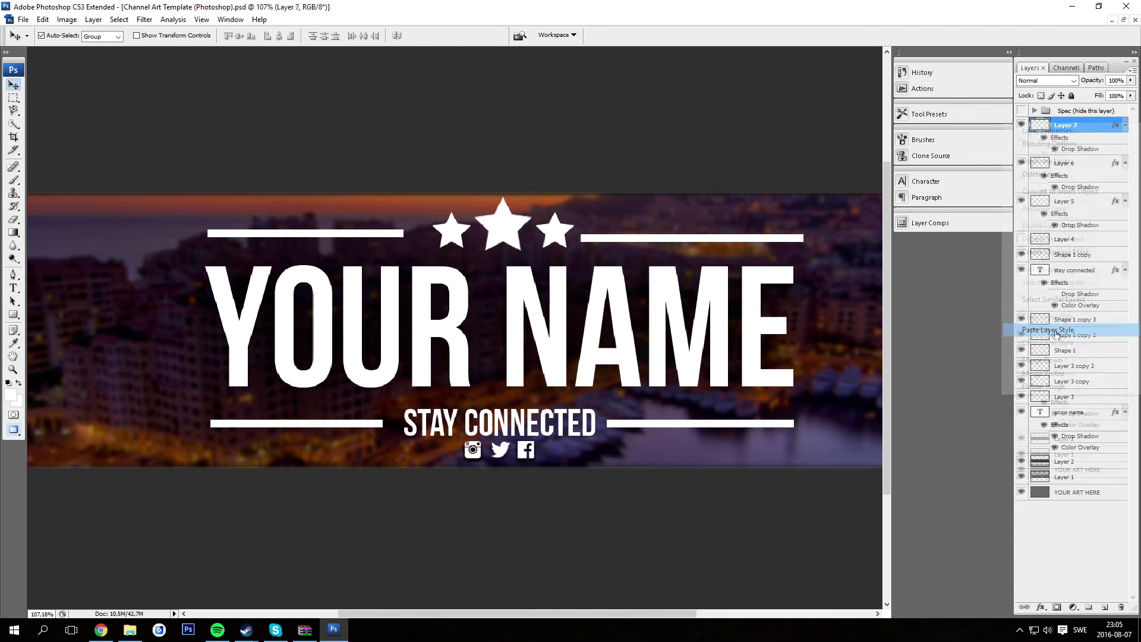